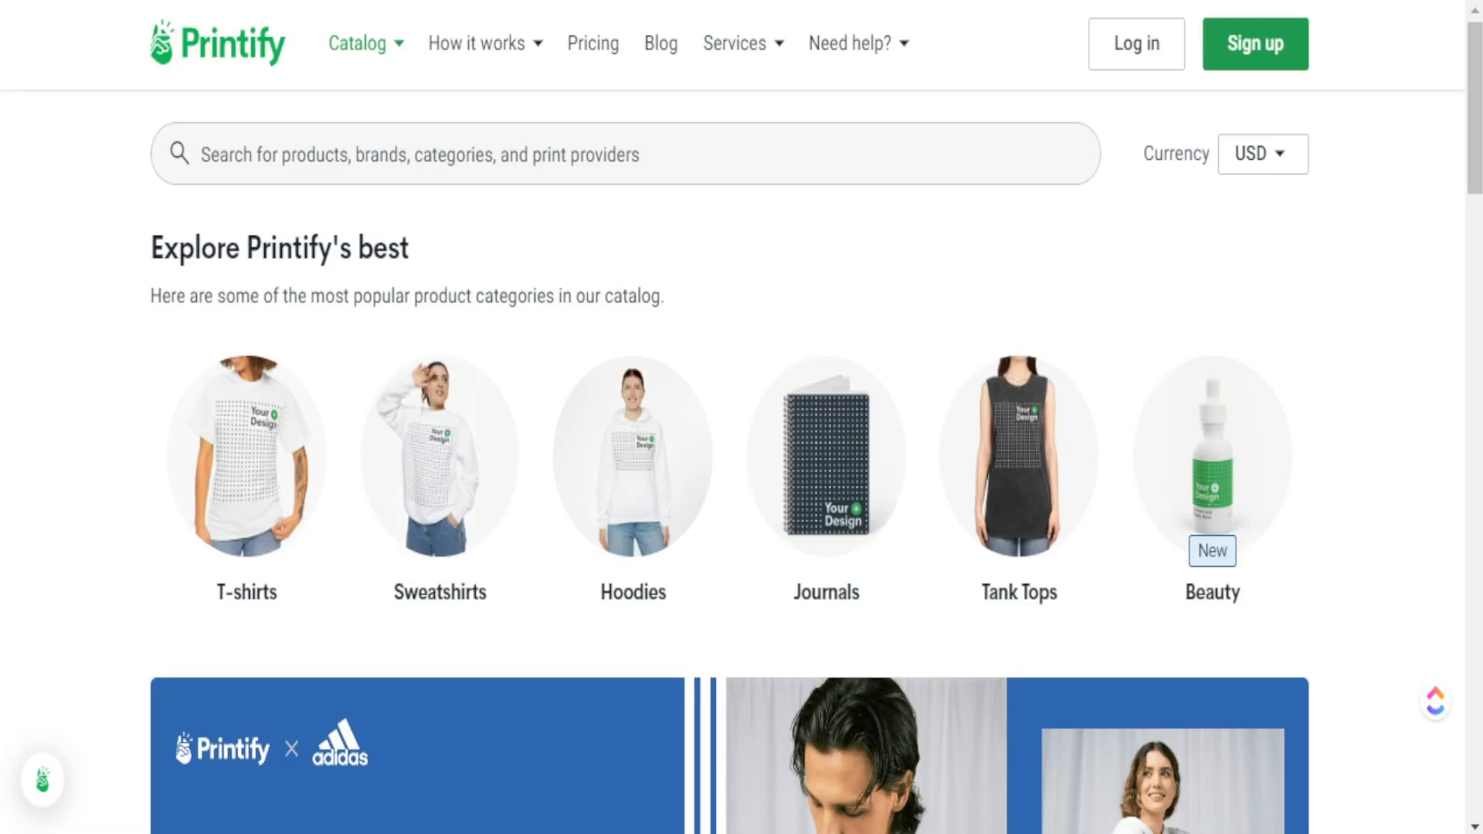
Step: Browse the popular catalog categories, then examine the Free and Premium plan features on the pricing page
{"action": "scroll", "coordinate": [730, 463], "scroll_direction": "down", "scroll_amount": 2}
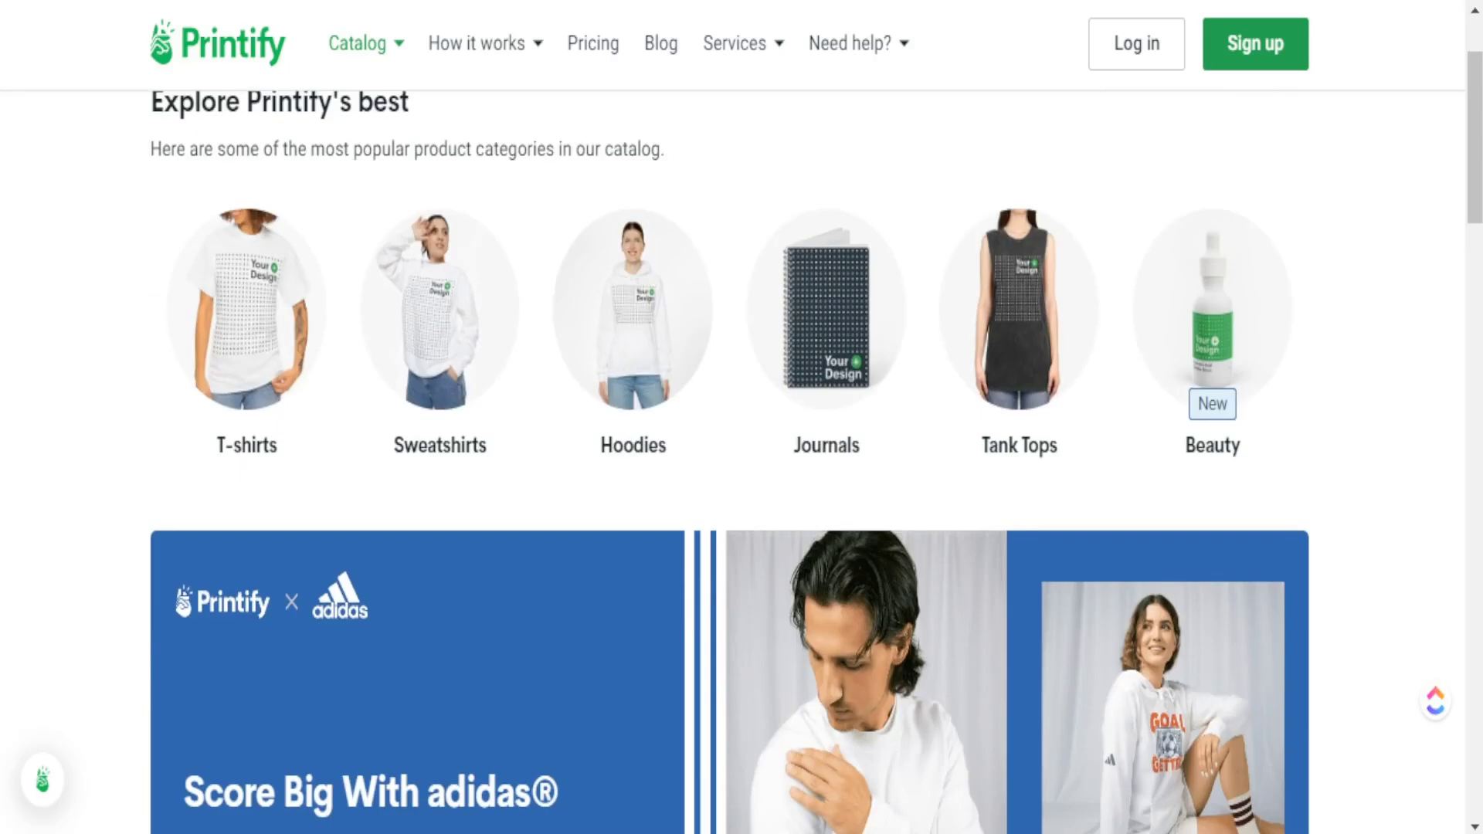
{"action": "scroll", "coordinate": [730, 463], "scroll_direction": "down", "scroll_amount": 2}
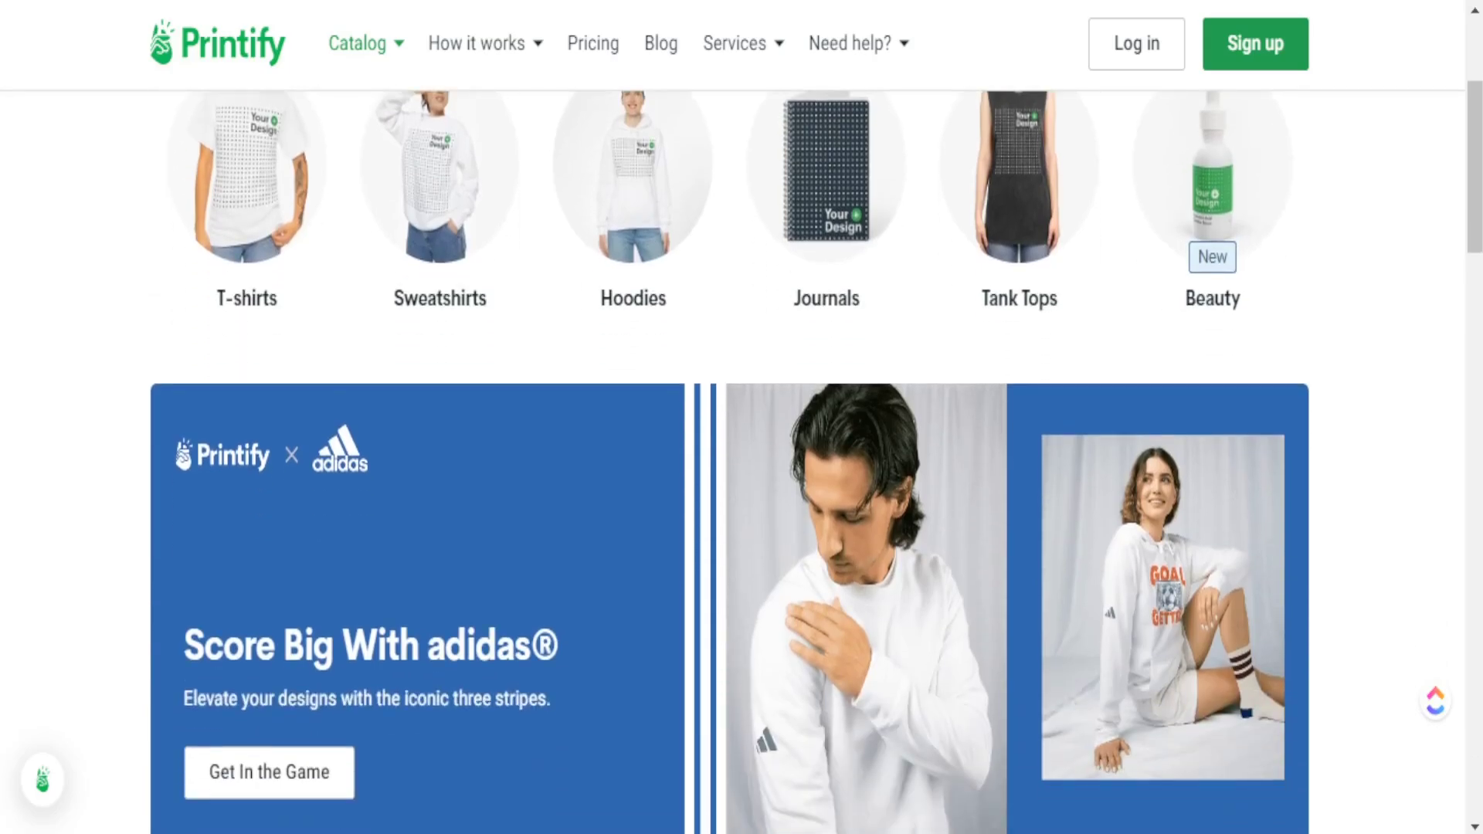
{"action": "mouse_move", "coordinate": [357, 43]}
{"action": "left_click", "coordinate": [595, 46]}
{"action": "scroll", "coordinate": [705, 489], "scroll_direction": "down", "scroll_amount": 8}
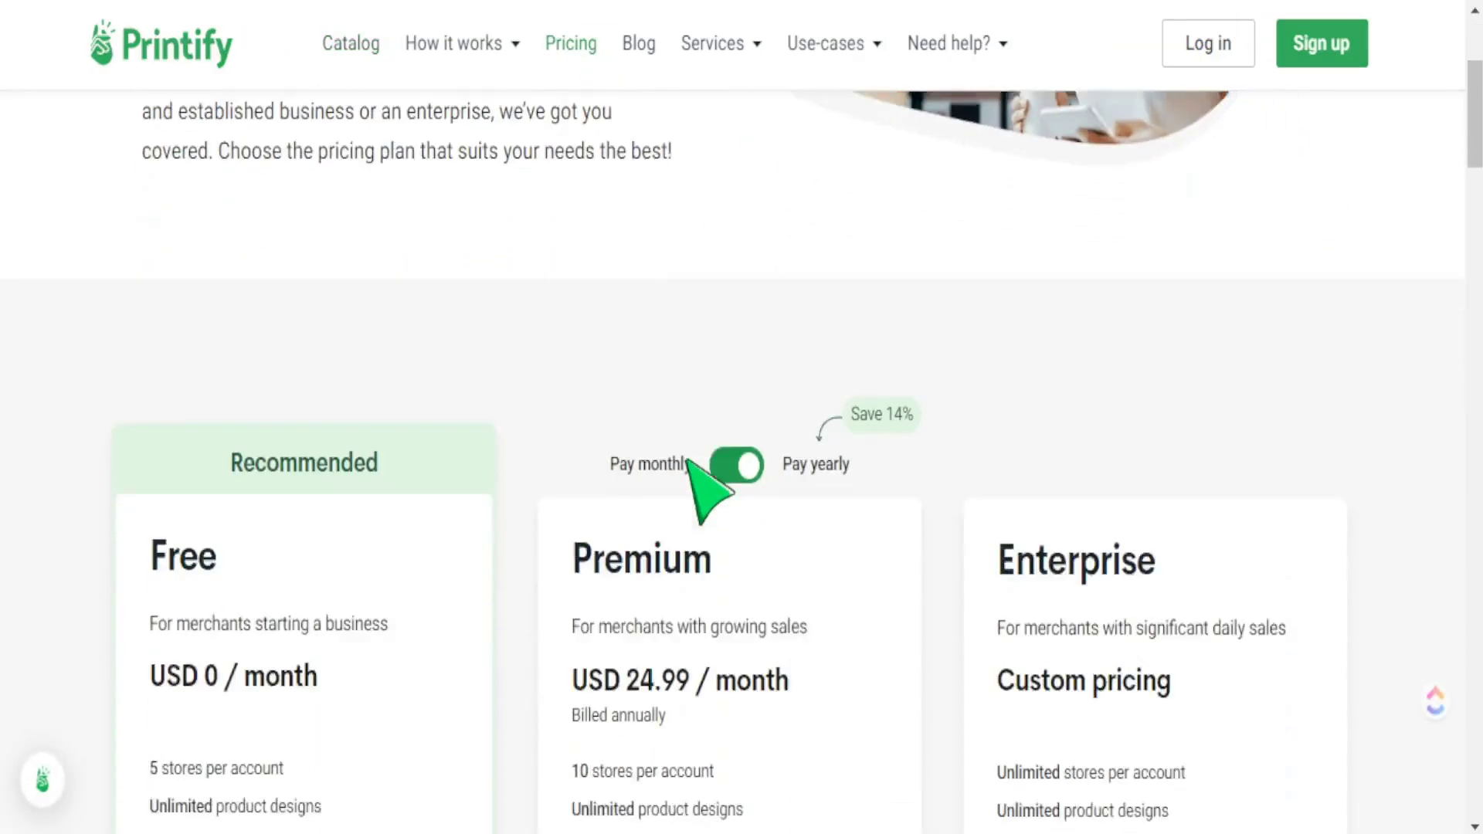
{"action": "left_click_drag", "start_coordinate": [573, 565], "coordinate": [809, 562]}
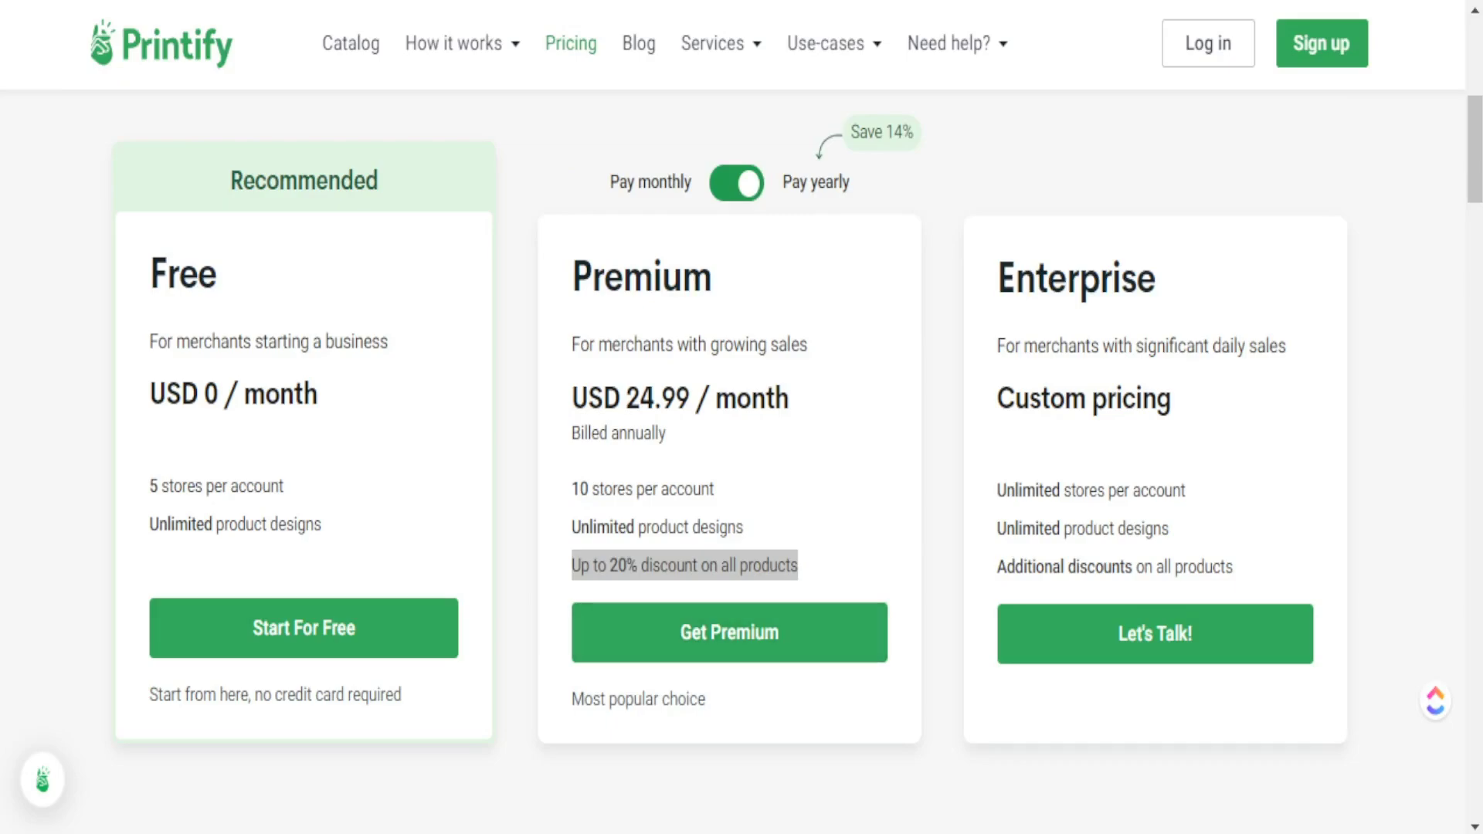
{"action": "left_click_drag", "start_coordinate": [321, 525], "coordinate": [171, 536]}
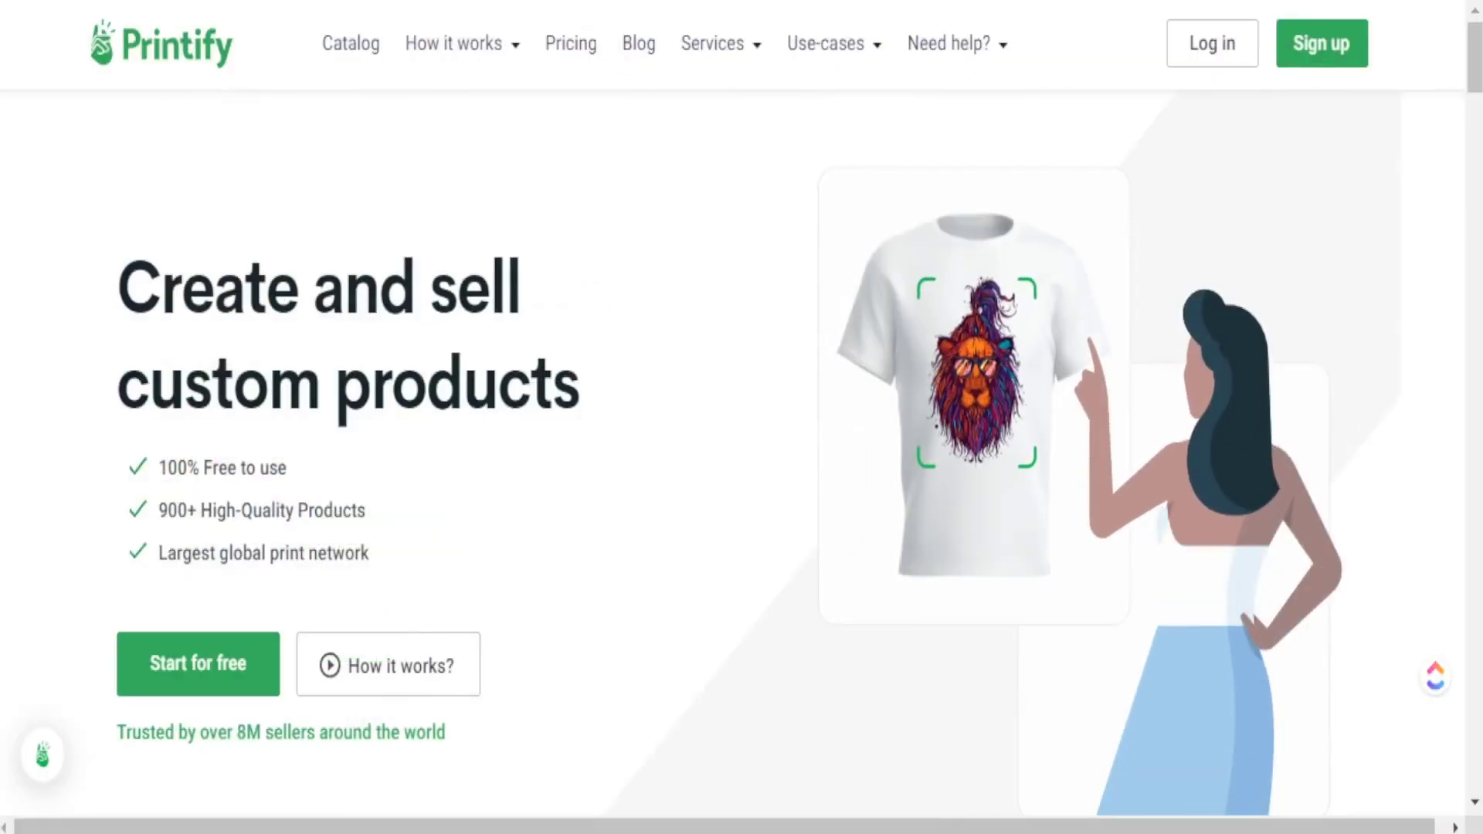
Step: Open the women's T-shirts category in the catalog and choose the Unisex Jersey Short Sleeve Tee
{"action": "left_click", "coordinate": [354, 45]}
{"action": "mouse_move", "coordinate": [354, 45]}
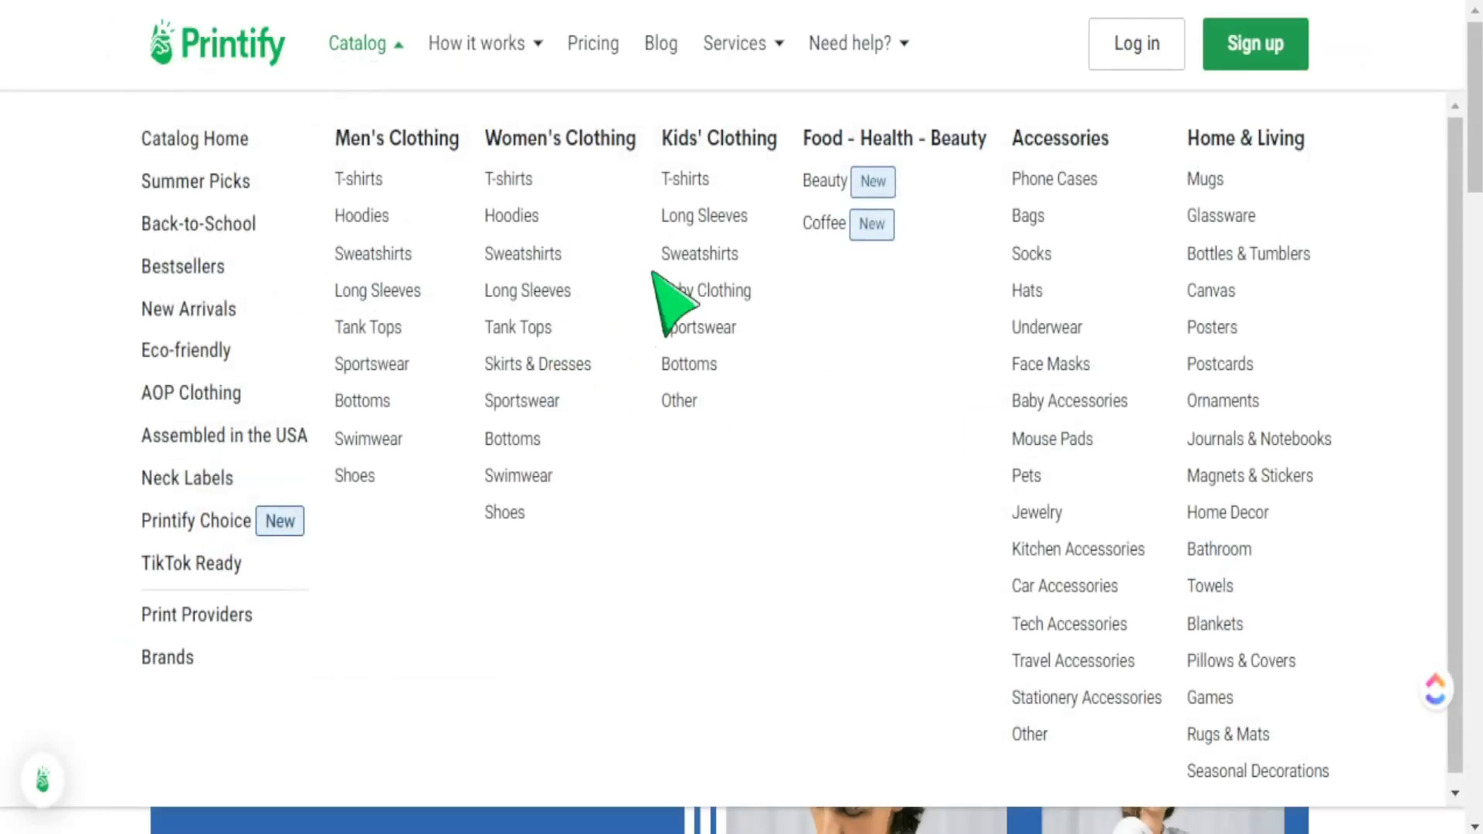
{"action": "left_click", "coordinate": [509, 180]}
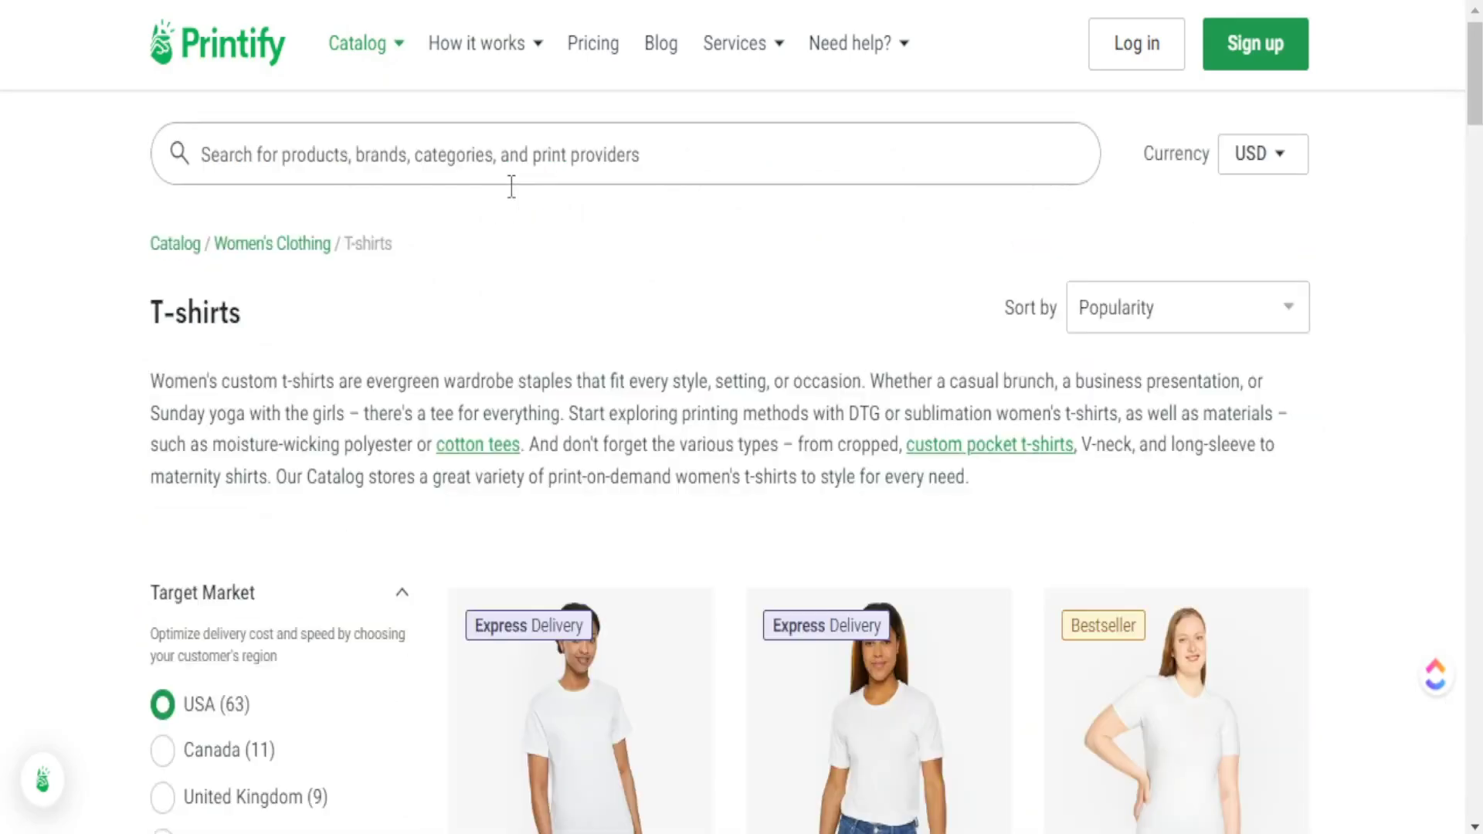
{"action": "scroll", "coordinate": [582, 520], "scroll_direction": "down", "scroll_amount": 5}
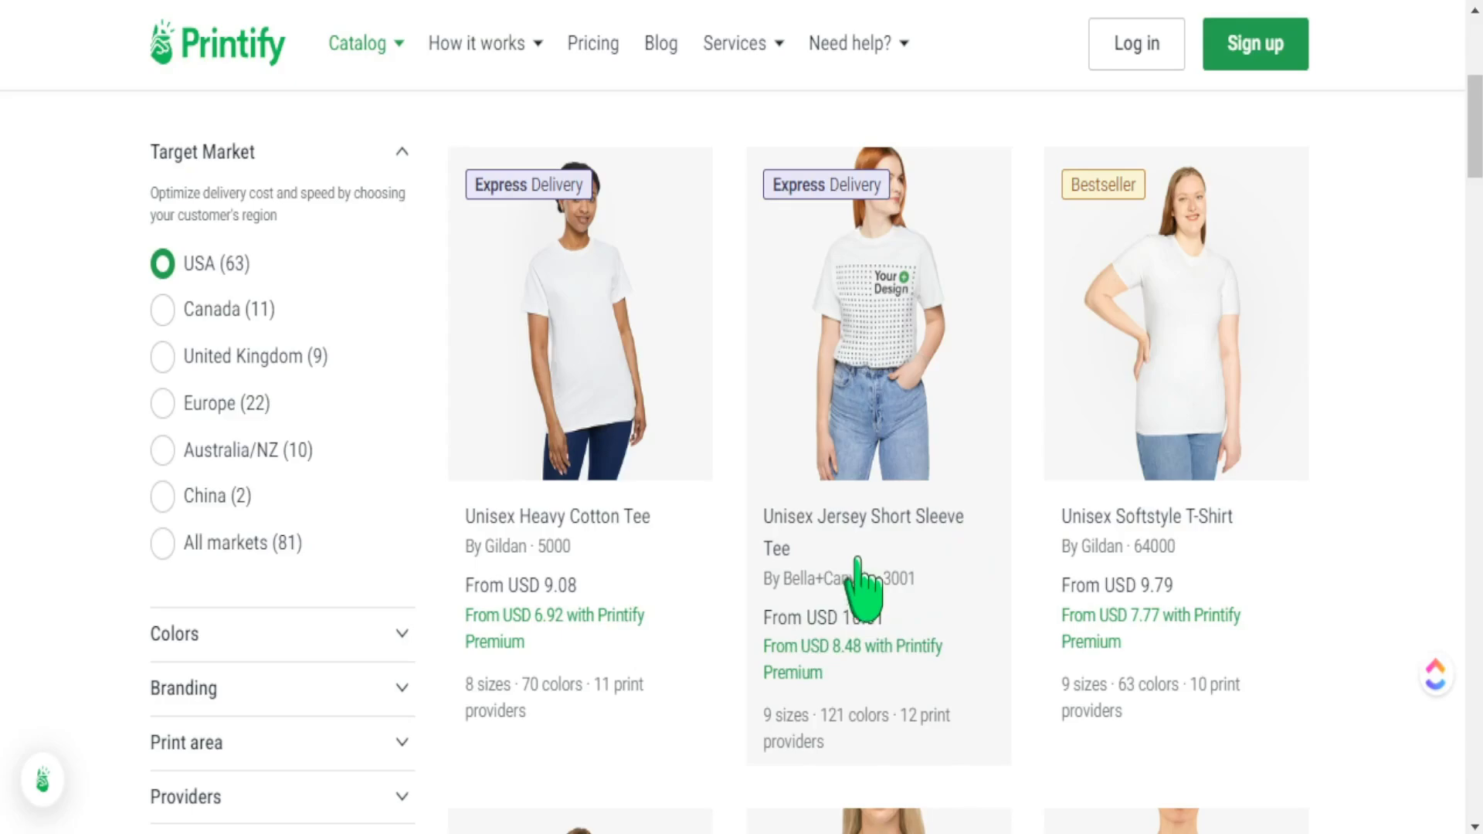
{"action": "left_click", "coordinate": [843, 462]}
Step: Review the tee's product details and fulfilment options, and start designing it
{"action": "scroll", "coordinate": [888, 546], "scroll_direction": "down", "scroll_amount": 5}
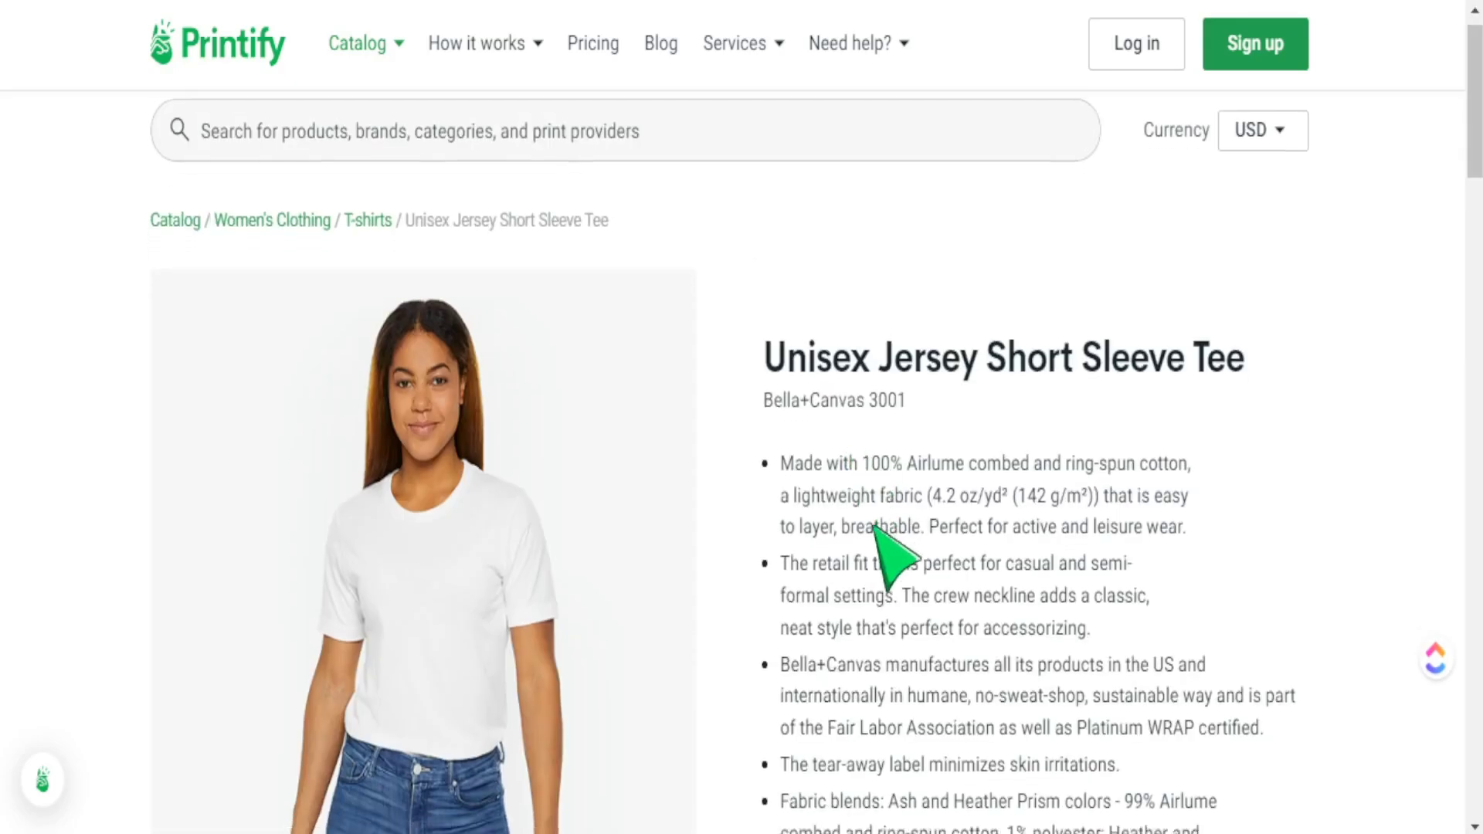
{"action": "scroll", "coordinate": [865, 546], "scroll_direction": "down", "scroll_amount": 10}
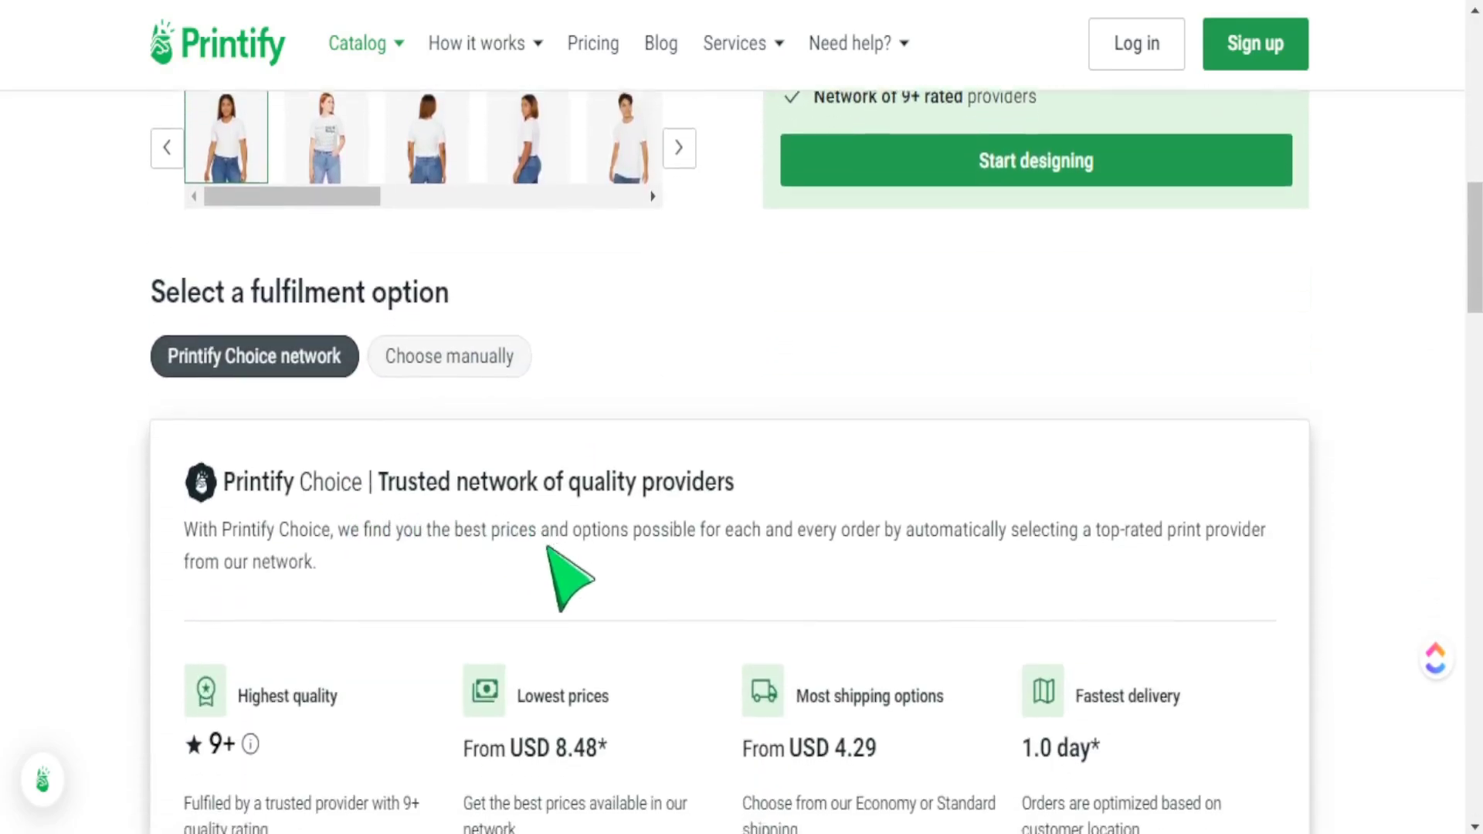
{"action": "scroll", "coordinate": [772, 560], "scroll_direction": "down", "scroll_amount": 4}
{"action": "scroll", "coordinate": [763, 581], "scroll_direction": "up", "scroll_amount": 8}
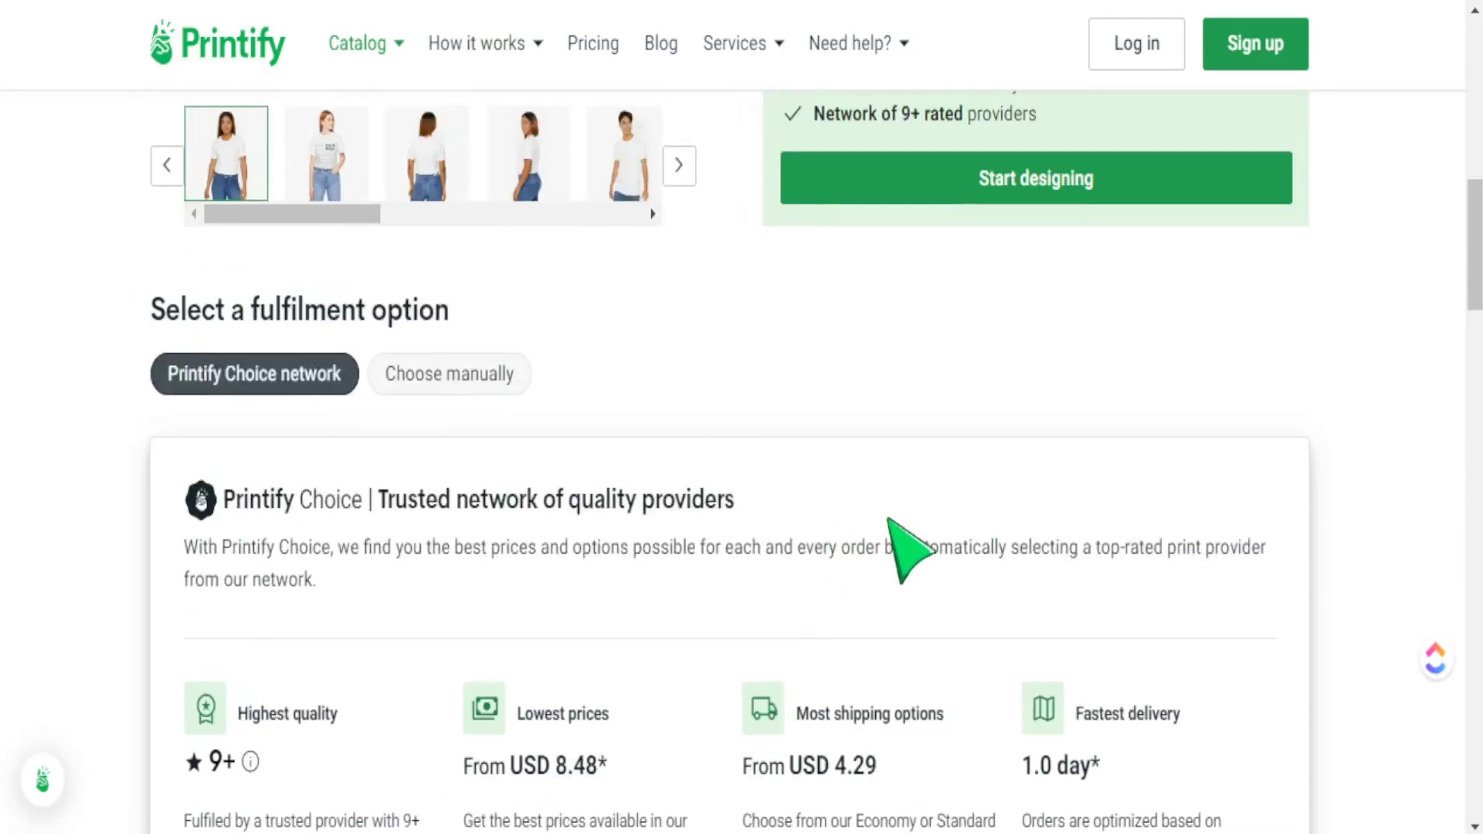
{"action": "scroll", "coordinate": [1008, 325], "scroll_direction": "up", "scroll_amount": 3}
{"action": "left_click", "coordinate": [983, 456]}
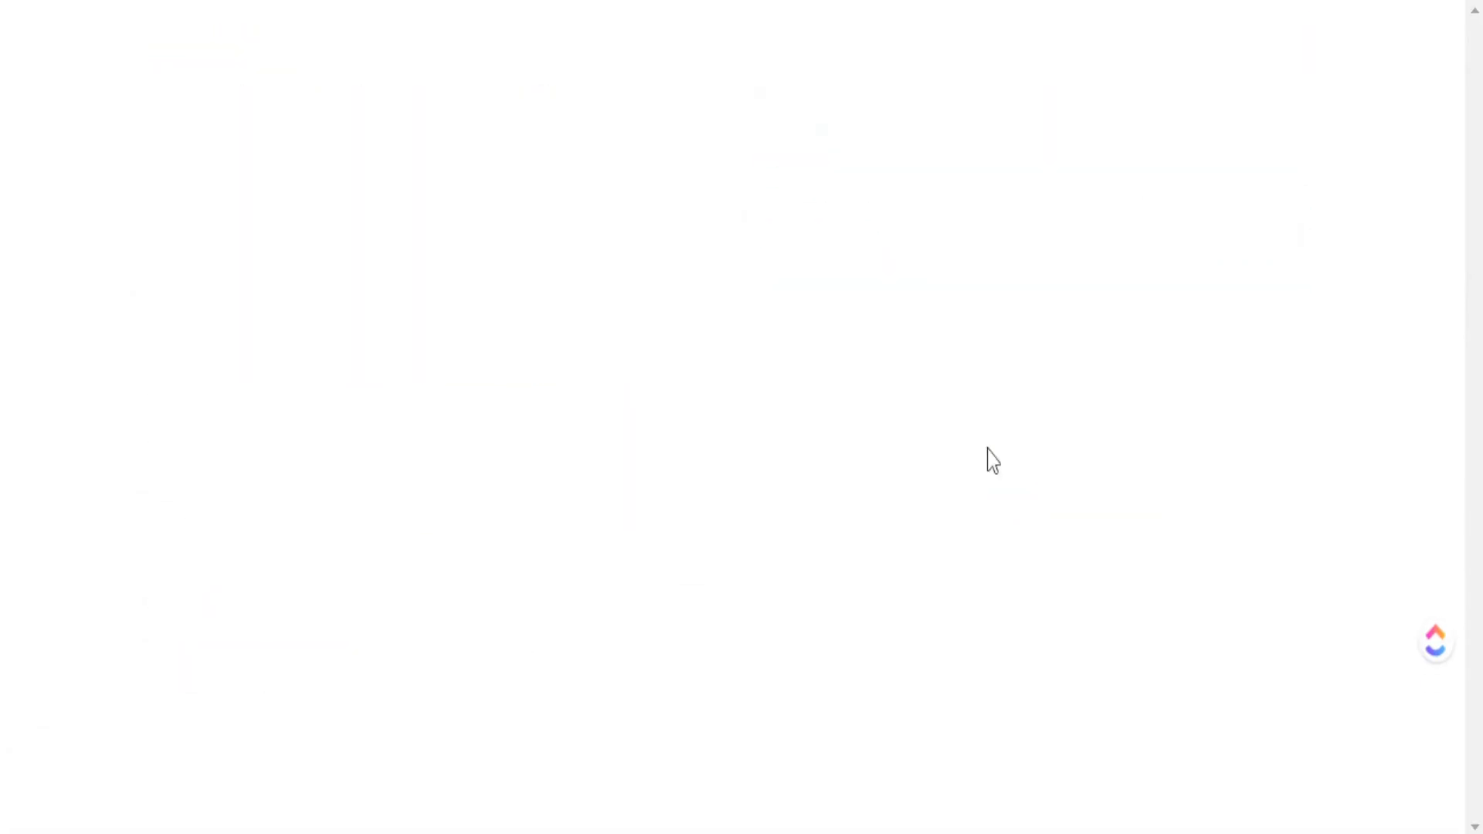
{"action": "left_click", "coordinate": [948, 457]}
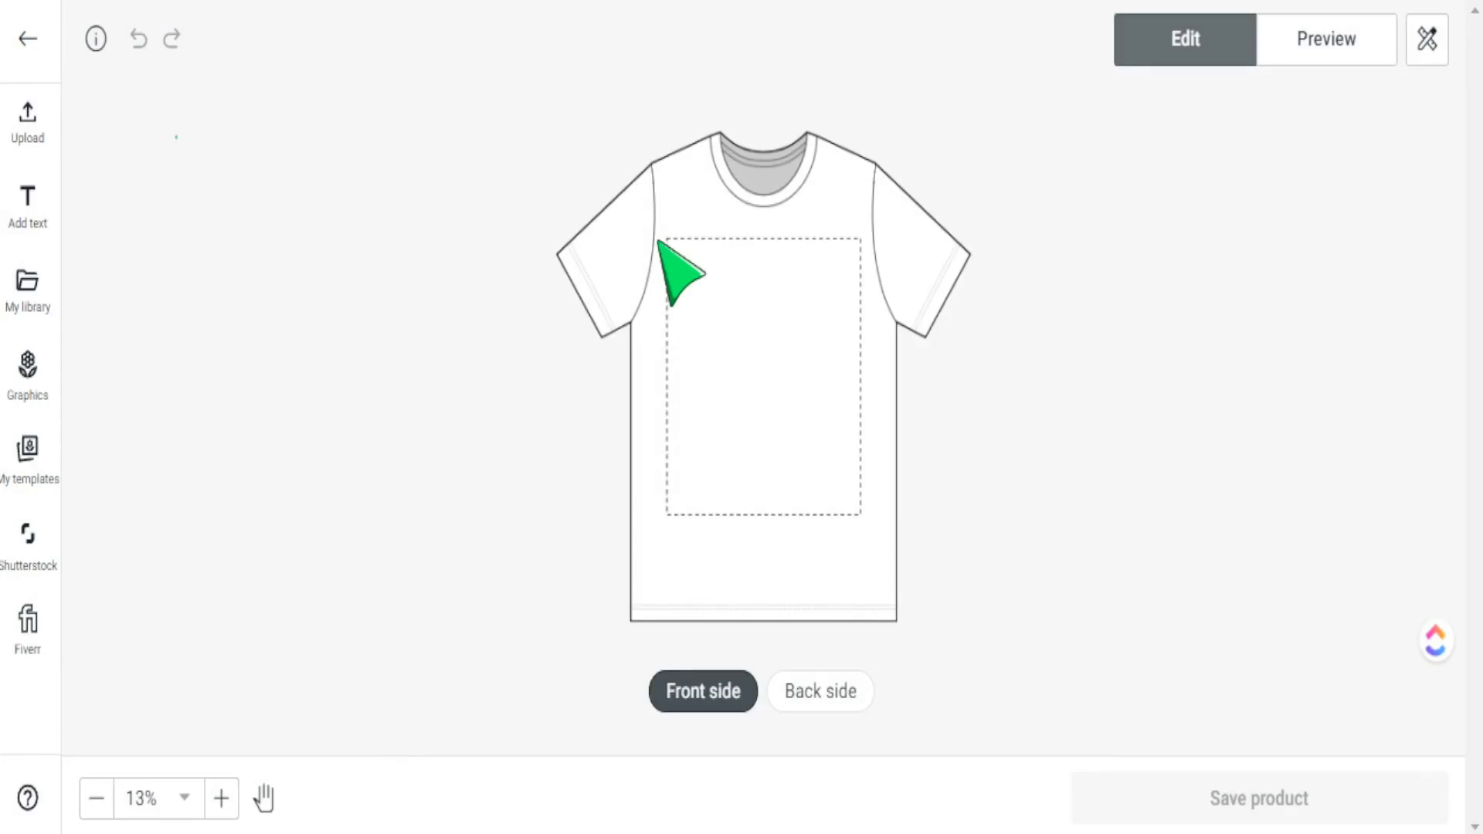
Step: Show the tee's product information and expand the print area size details to check the DPI
{"action": "left_click", "coordinate": [96, 54]}
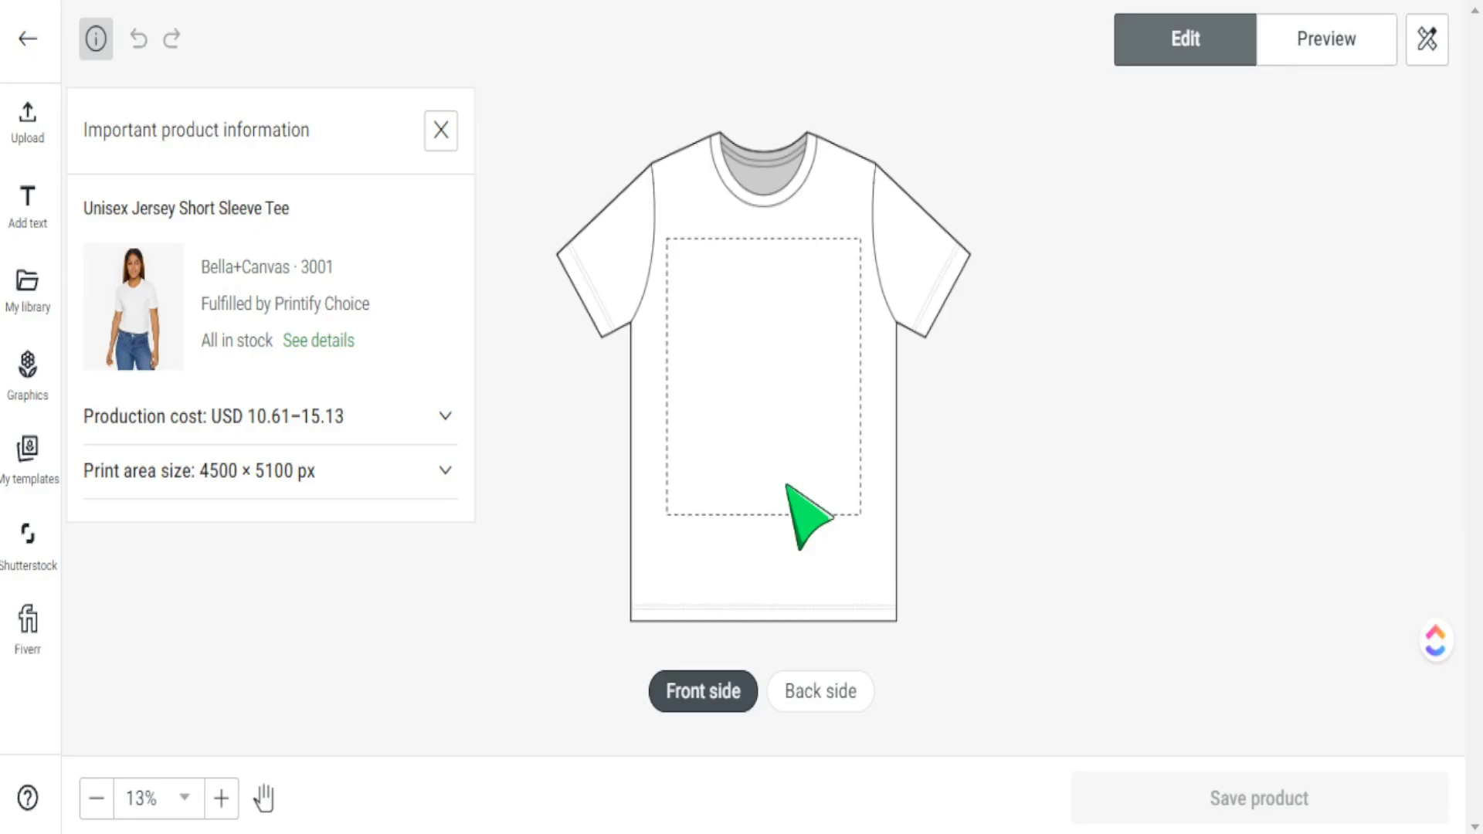
{"action": "left_click", "coordinate": [439, 476]}
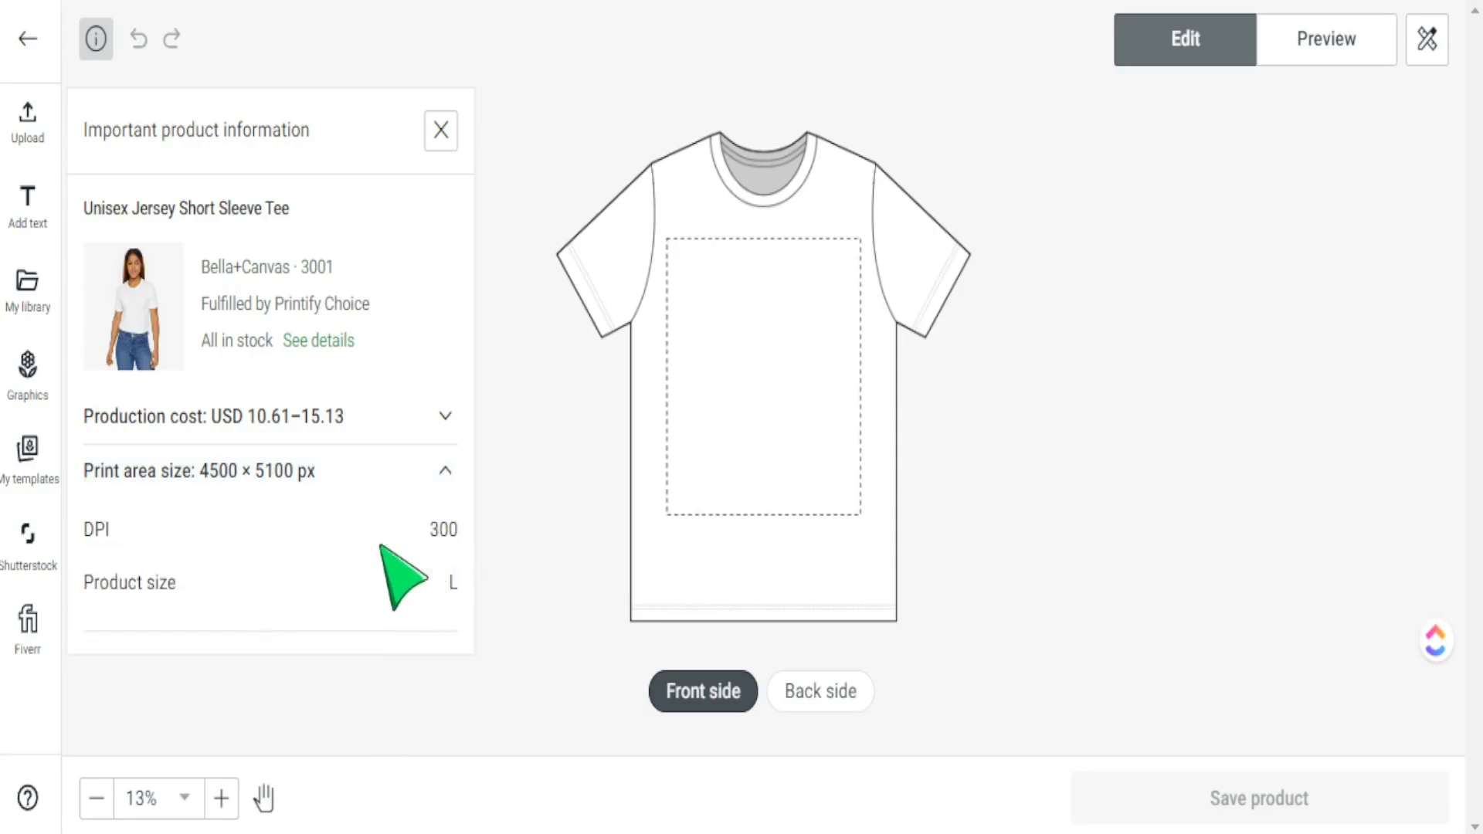
{"action": "left_click_drag", "start_coordinate": [427, 529], "coordinate": [459, 532]}
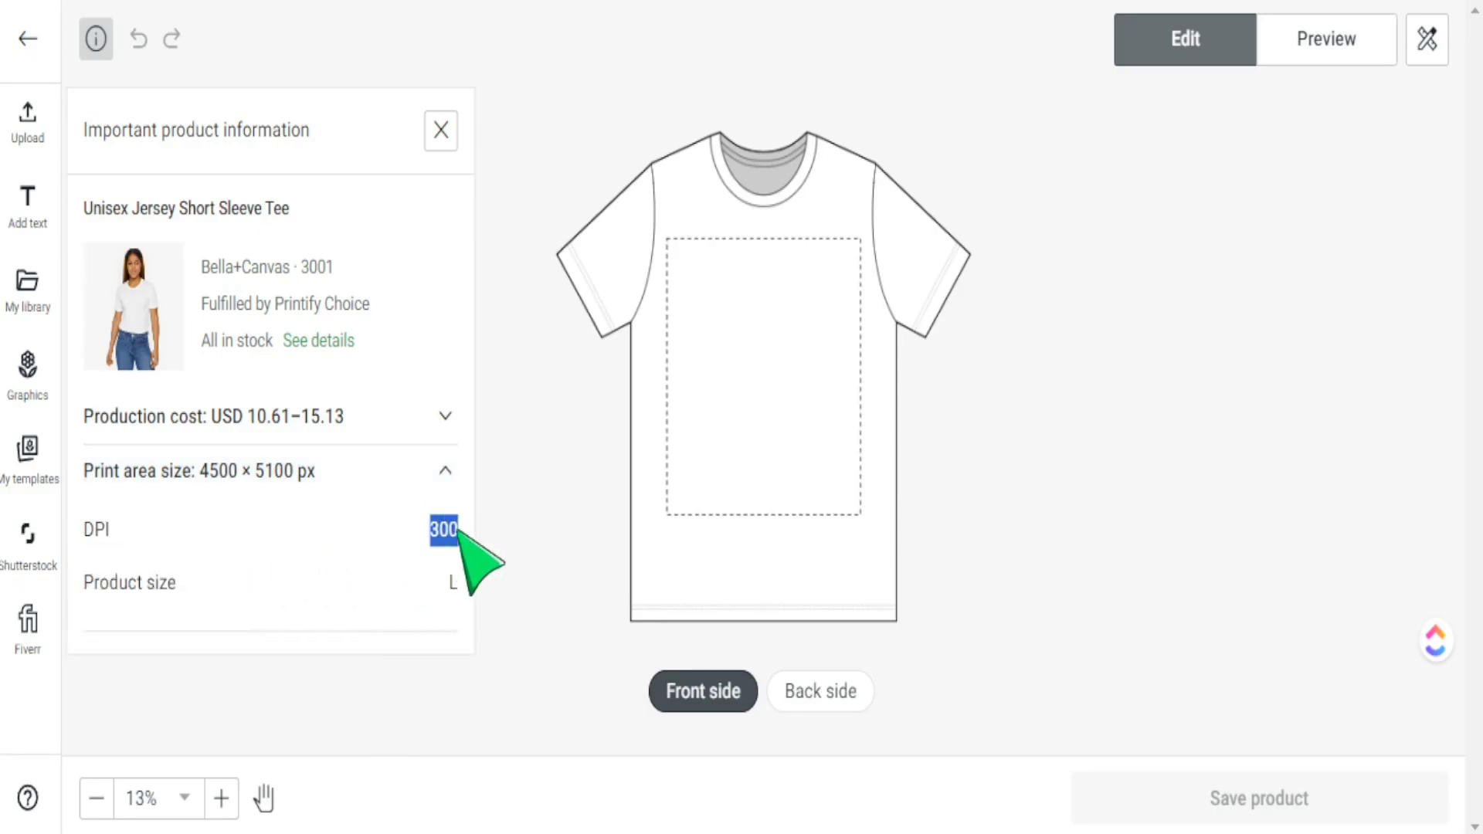
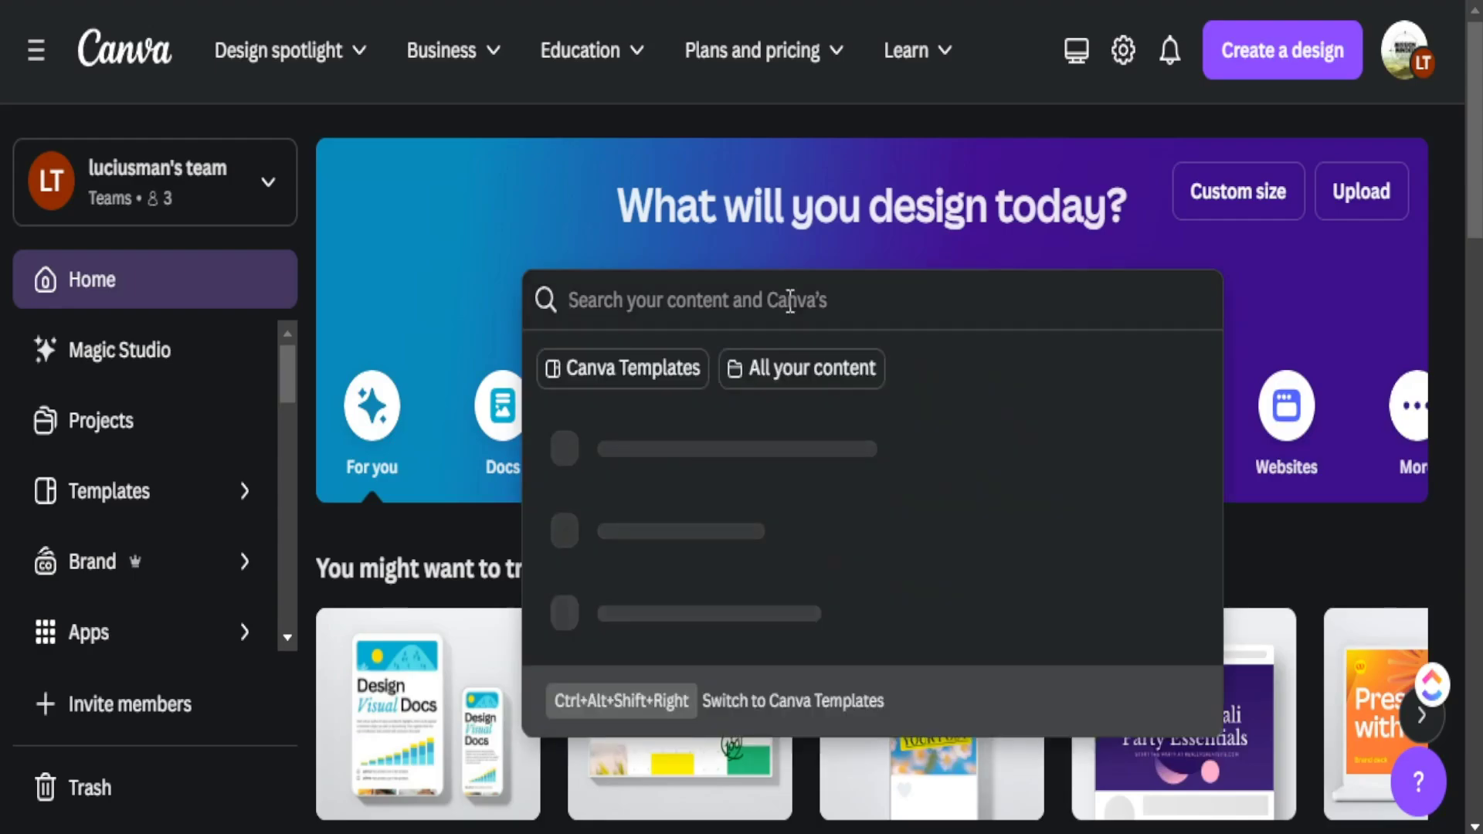
Step: In Canva, search for "tshirt", choose the 14 × 18 in T-Shirt format and create a blank design
{"action": "type", "text": "tshirt"}
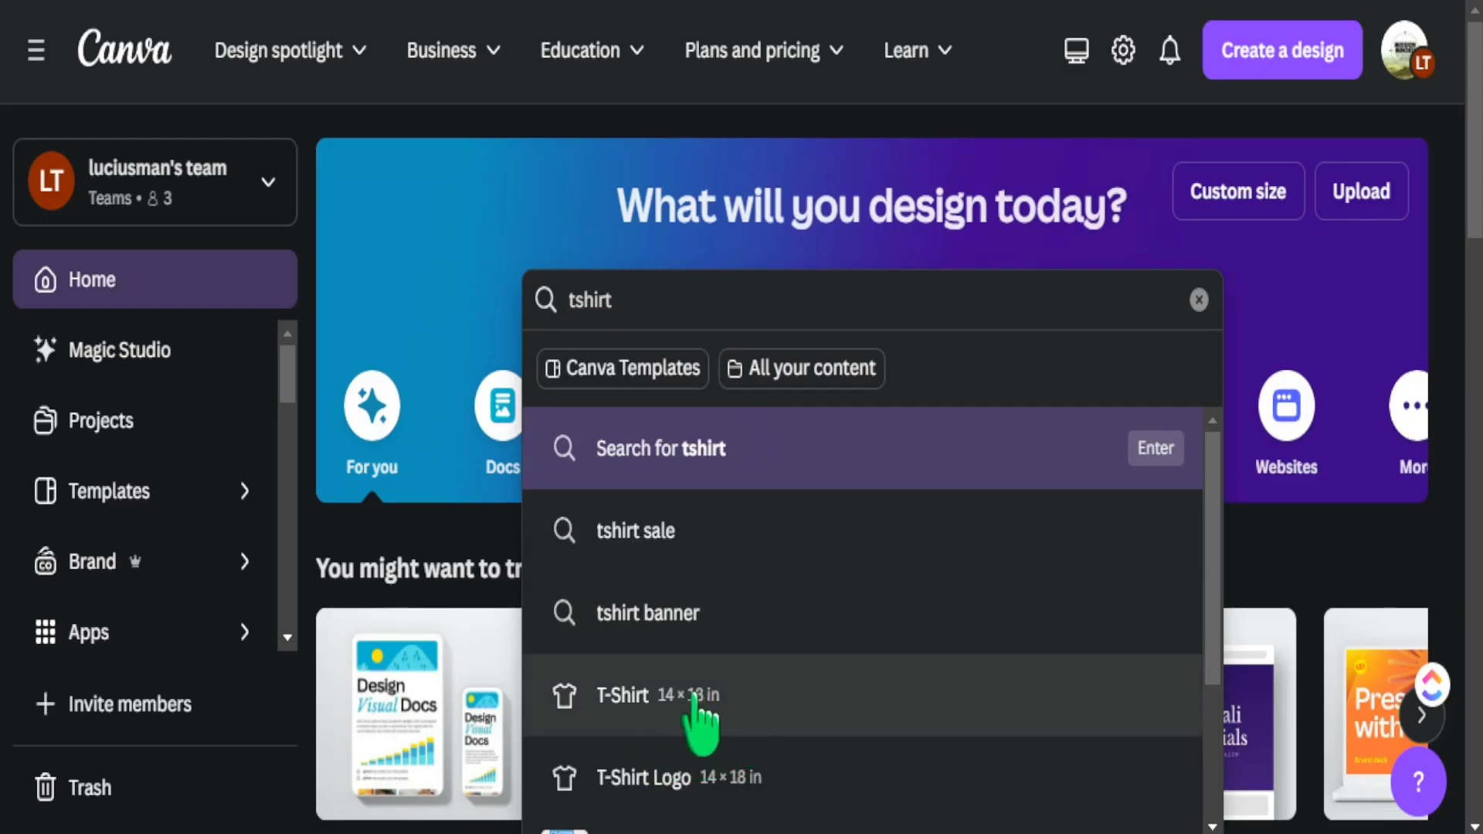
{"action": "left_click", "coordinate": [693, 700]}
{"action": "scroll", "coordinate": [480, 664], "scroll_direction": "down", "scroll_amount": 5}
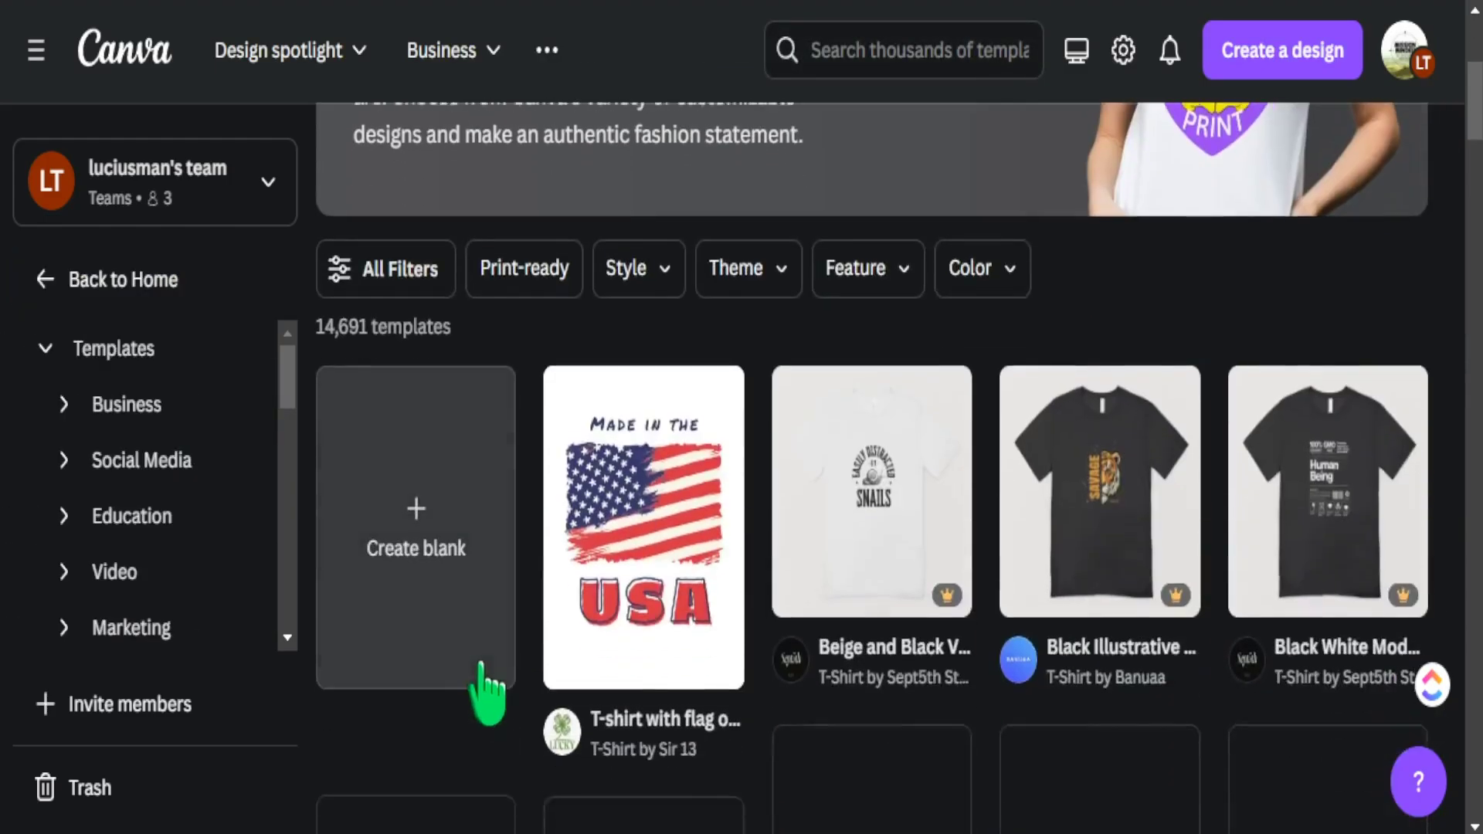
{"action": "left_click", "coordinate": [442, 518]}
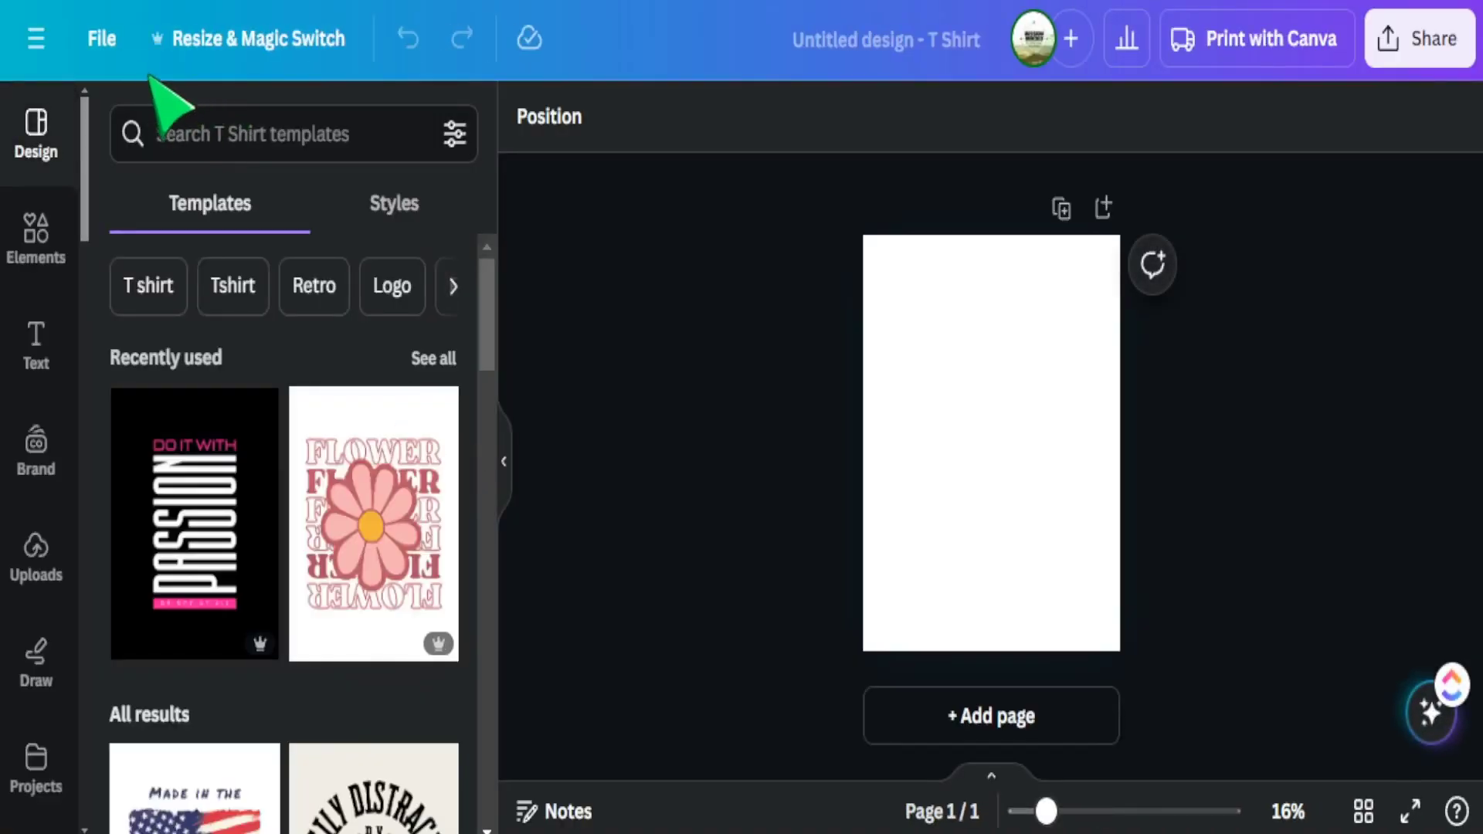
Step: Apply the Pink Playful Flower T-Shirt template and replace its upper bold FLOWER line with SFGSFGSFGSFGSGS
{"action": "left_click", "coordinate": [1403, 54]}
{"action": "scroll", "coordinate": [1182, 526], "scroll_direction": "down", "scroll_amount": 4}
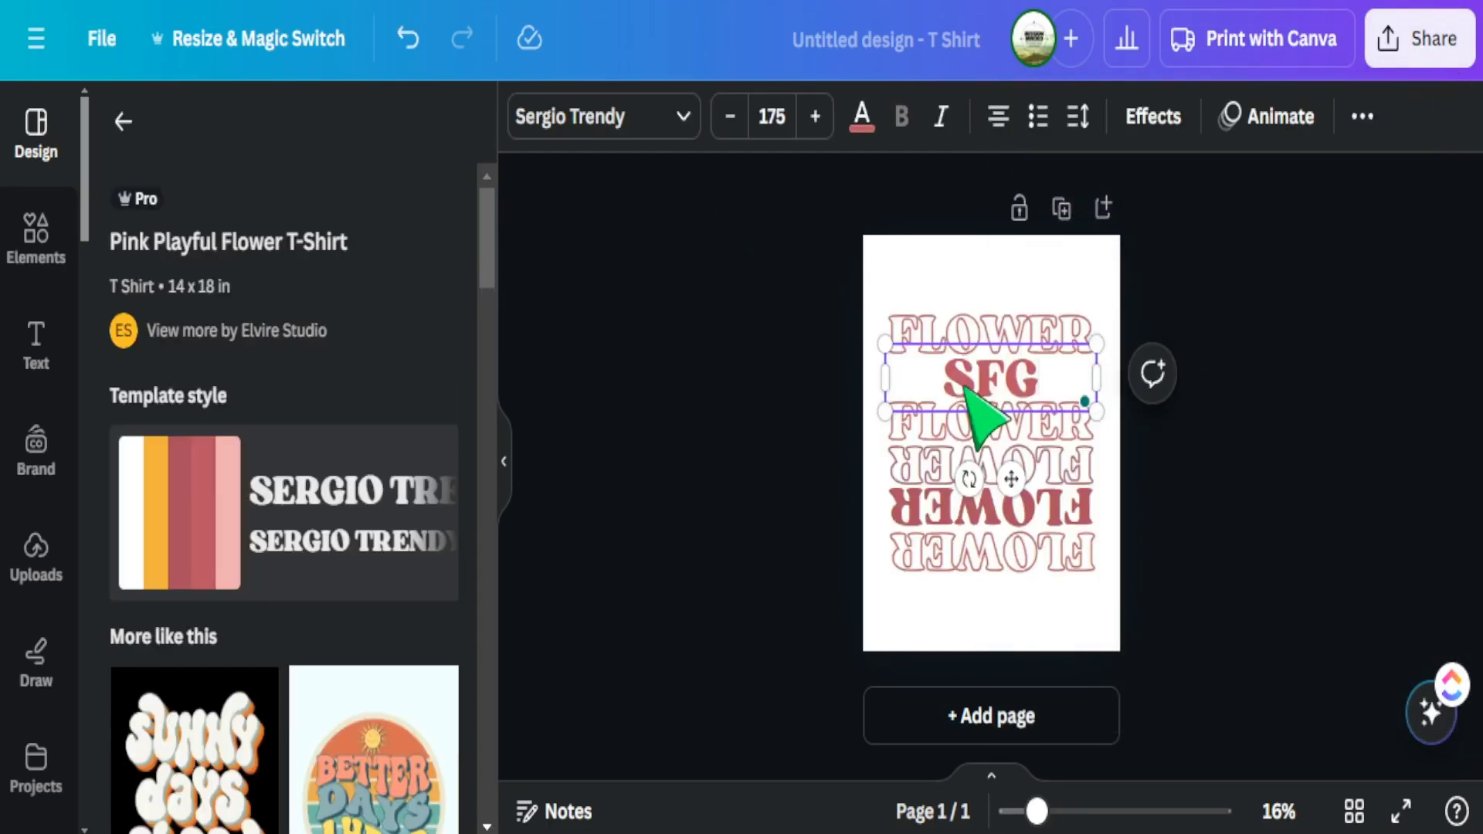
{"action": "type", "text": "SFGSFGSFGSGS"}
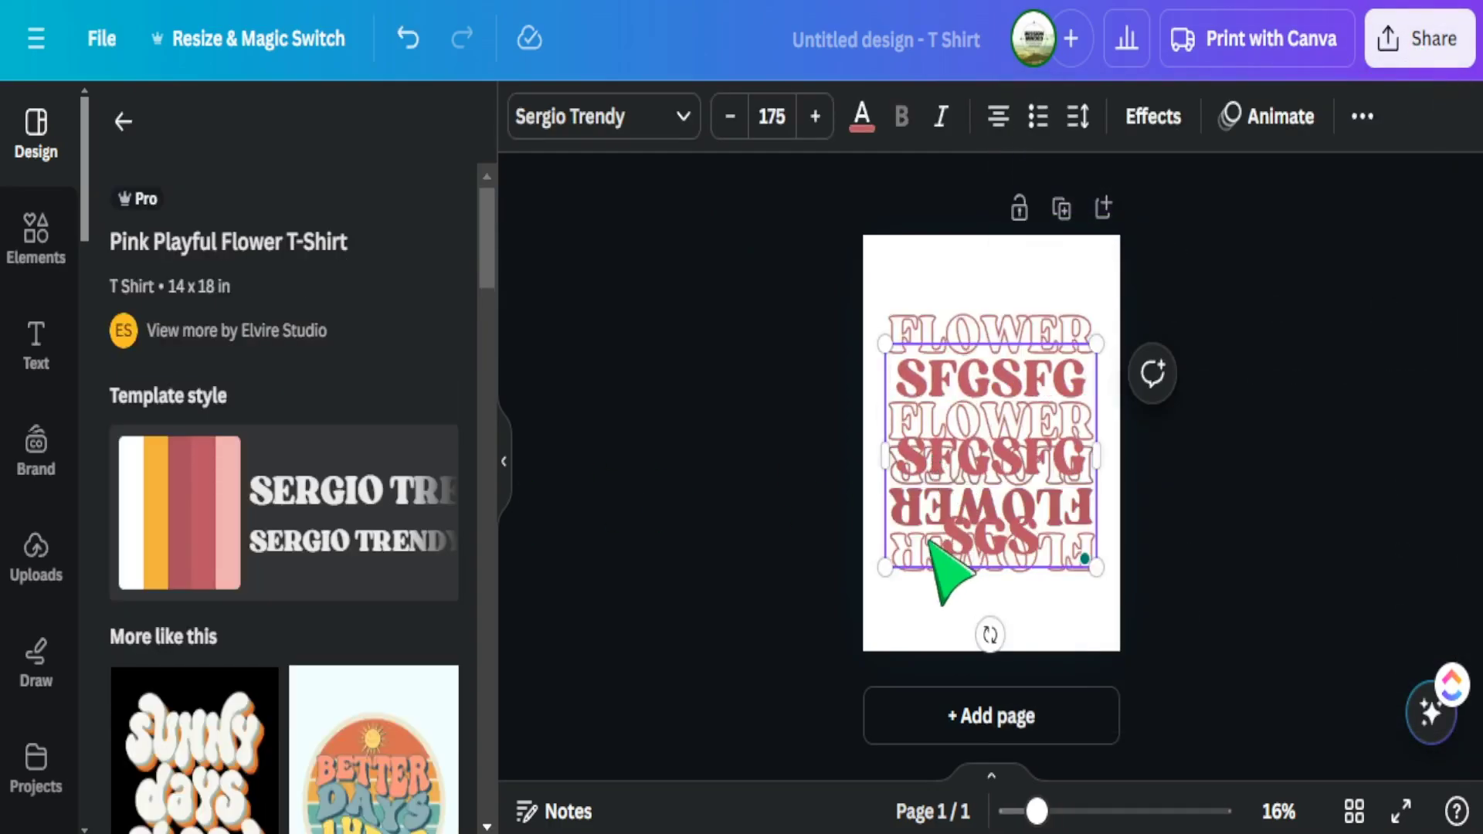
{"action": "left_click", "coordinate": [1358, 358]}
Step: Inspect the flower design's download settings and the available file types
{"action": "left_click", "coordinate": [1422, 43]}
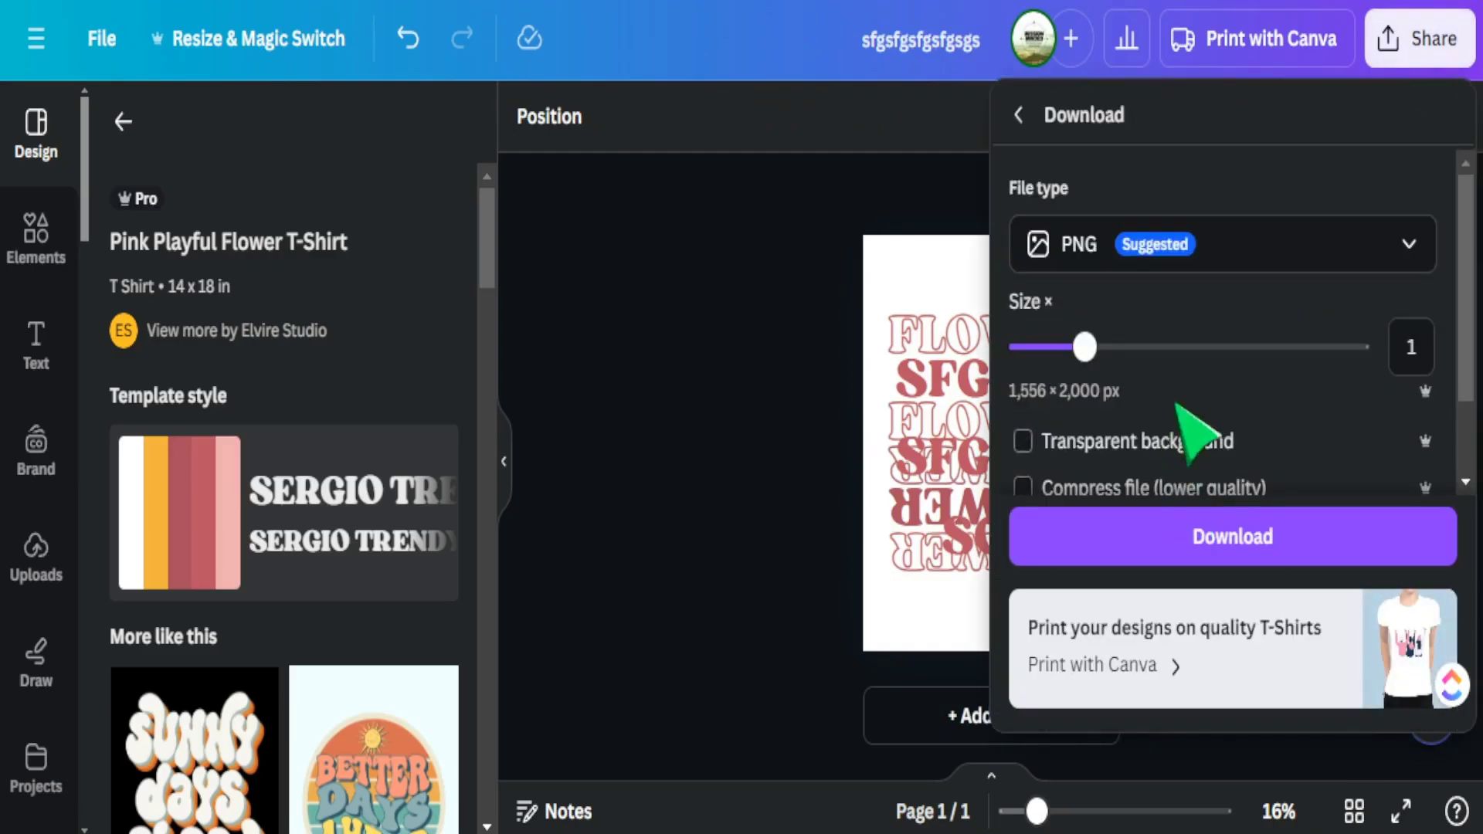
{"action": "left_click", "coordinate": [1205, 245]}
{"action": "left_click", "coordinate": [1242, 159]}
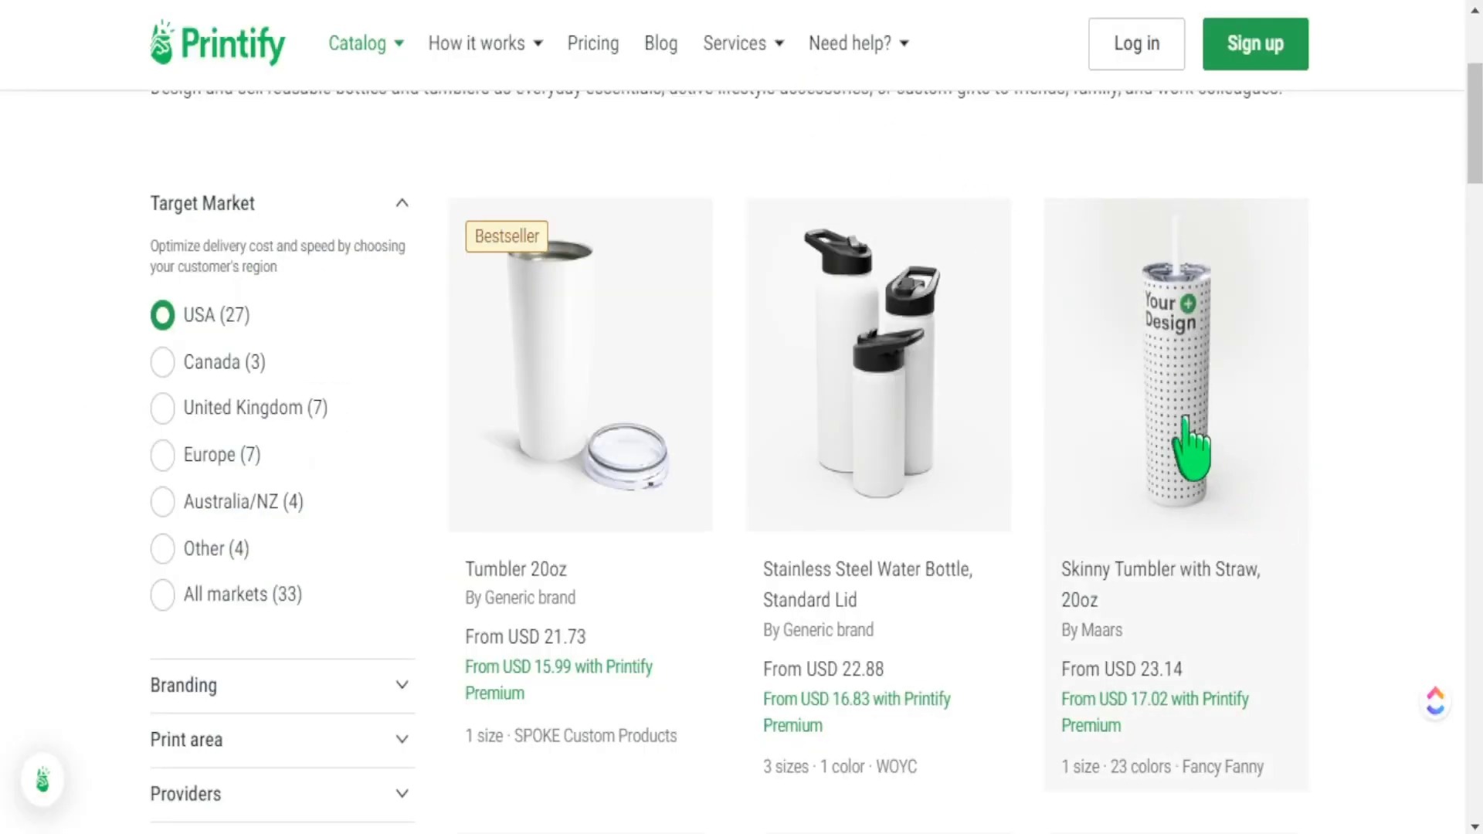
Step: Switch to Printify, open the Skinny Tumbler with Straw, 20oz, and start designing it with the provider Fancy Fanny
{"action": "left_click", "coordinate": [1252, 483]}
{"action": "scroll", "coordinate": [850, 540], "scroll_direction": "down", "scroll_amount": 8}
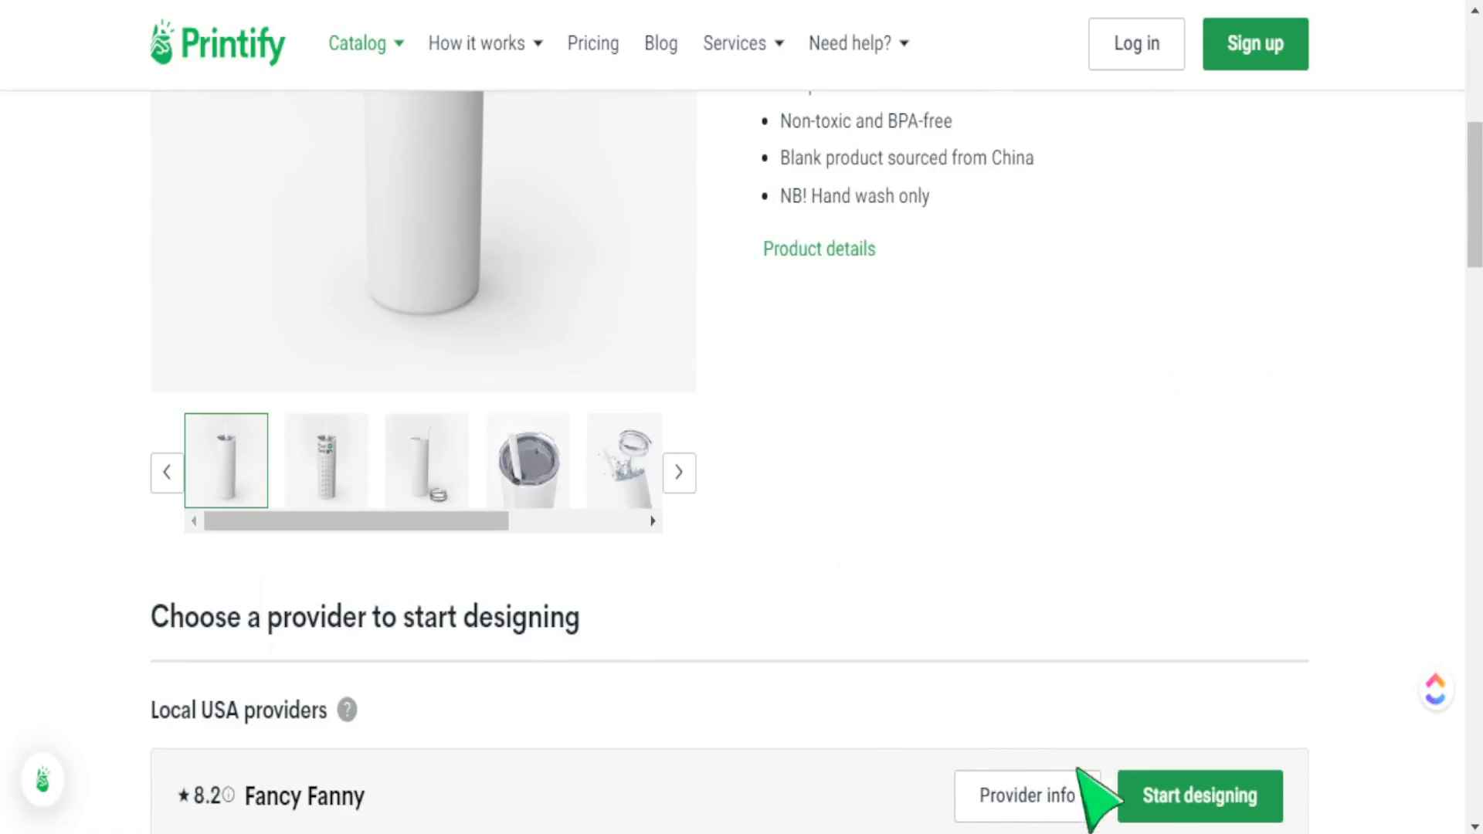
{"action": "left_click", "coordinate": [1169, 800]}
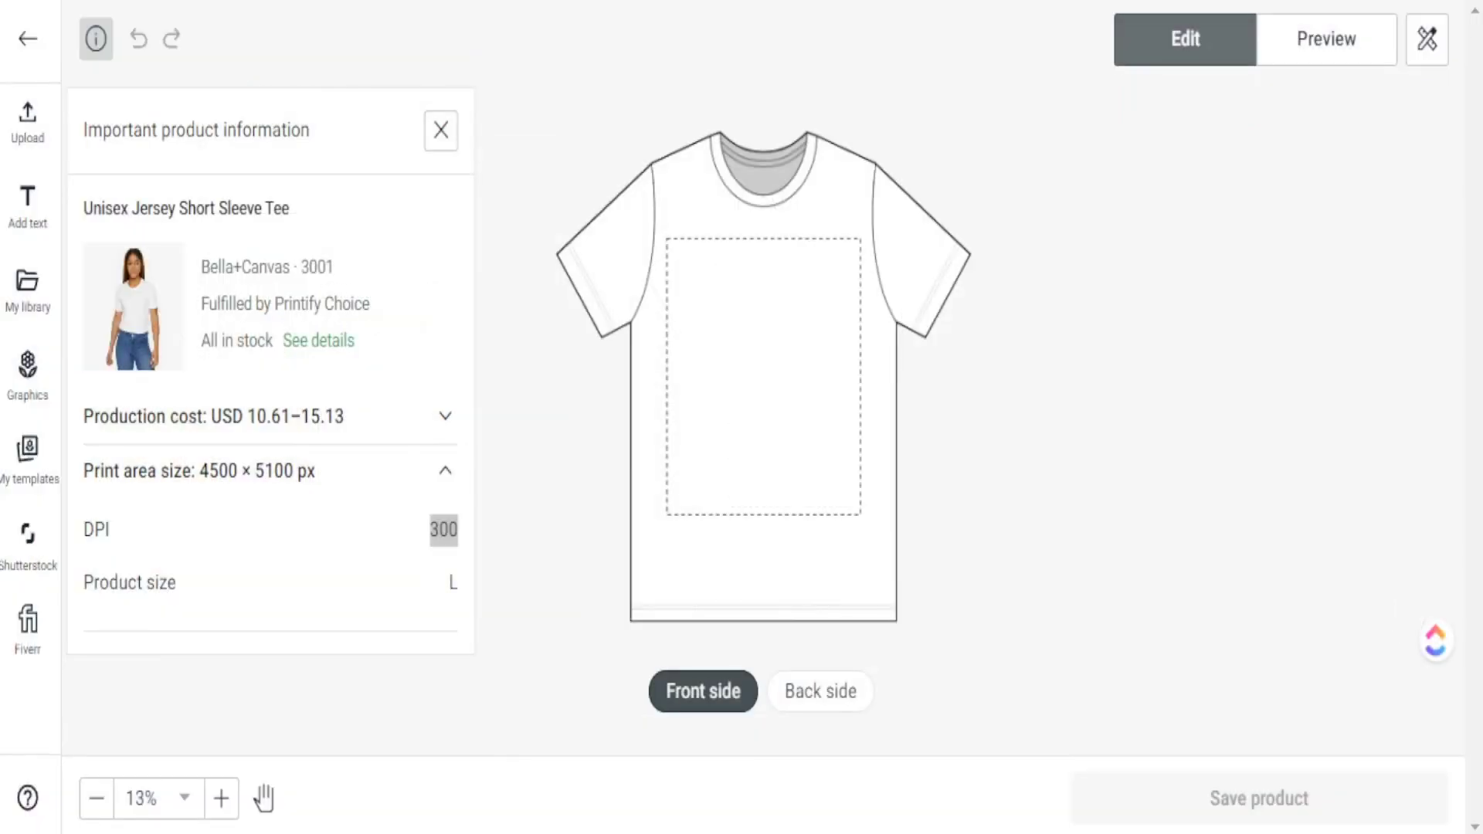
Step: Switch to Canva, create a custom-size design of 4500 × 5100 px and collapse its page thumbnails
{"action": "left_click", "coordinate": [210, 531]}
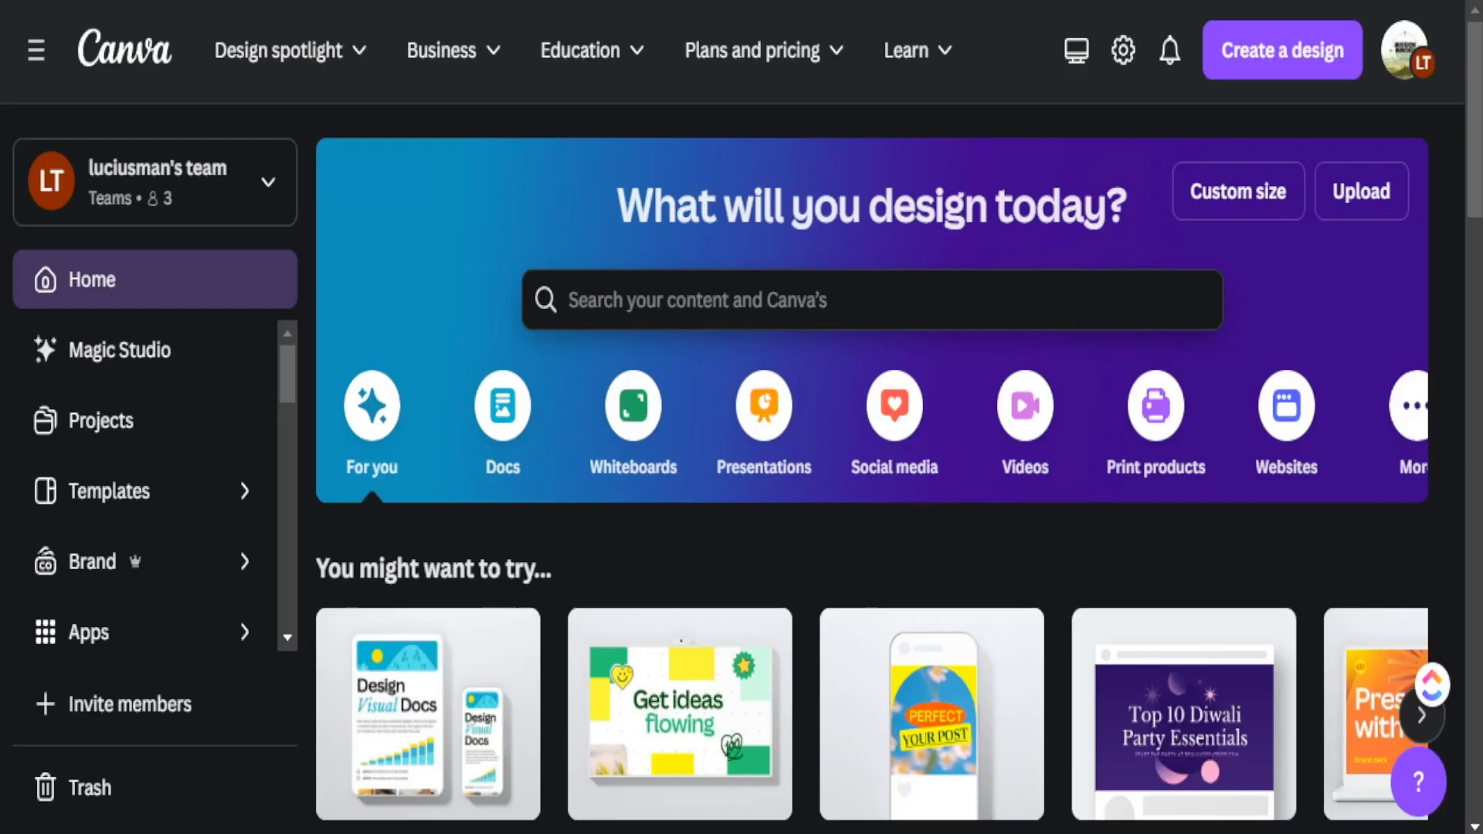
{"action": "left_click", "coordinate": [1215, 201]}
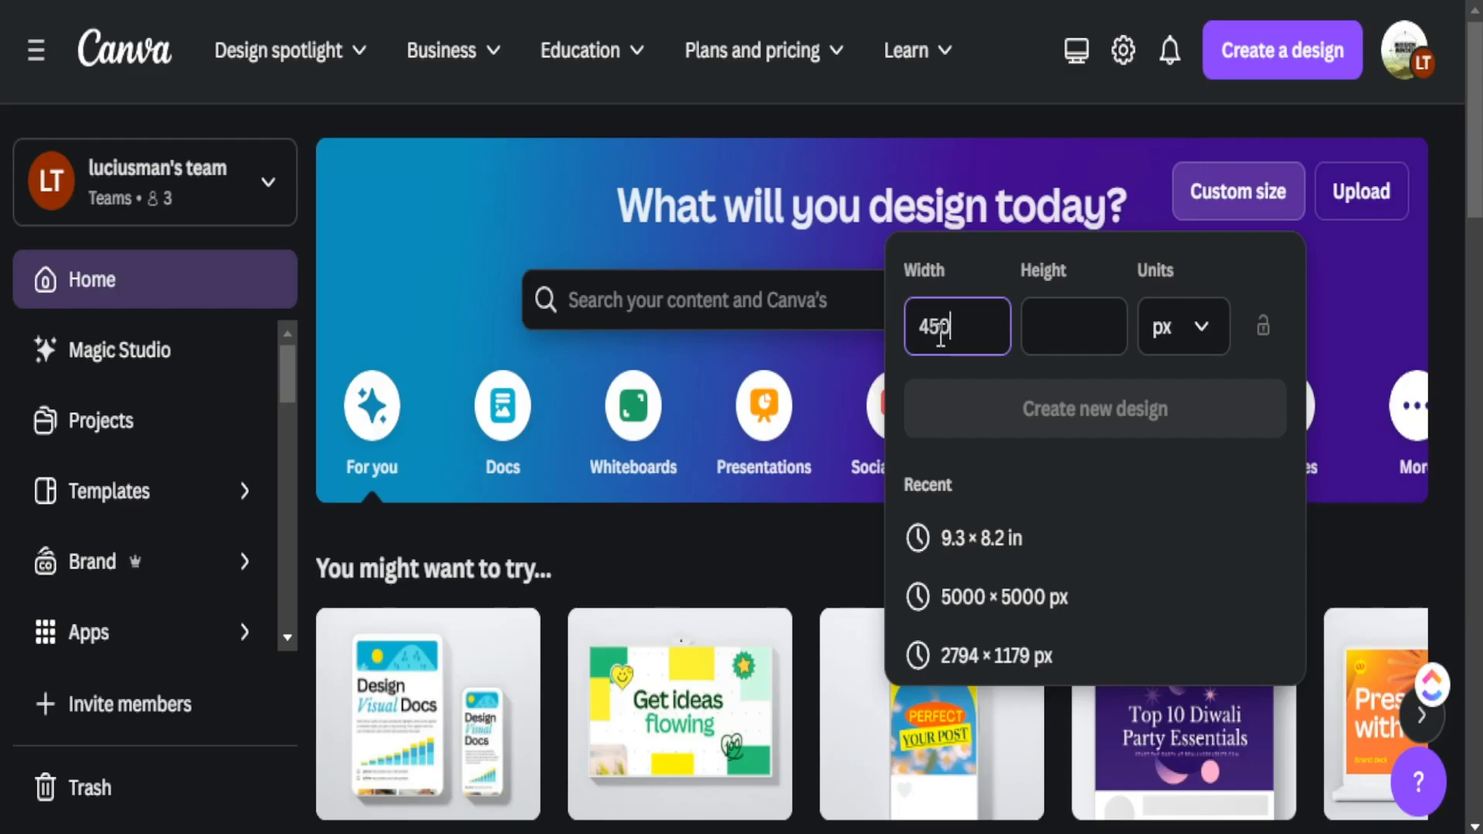
{"action": "left_click", "coordinate": [1083, 327]}
{"action": "type", "text": "5100"}
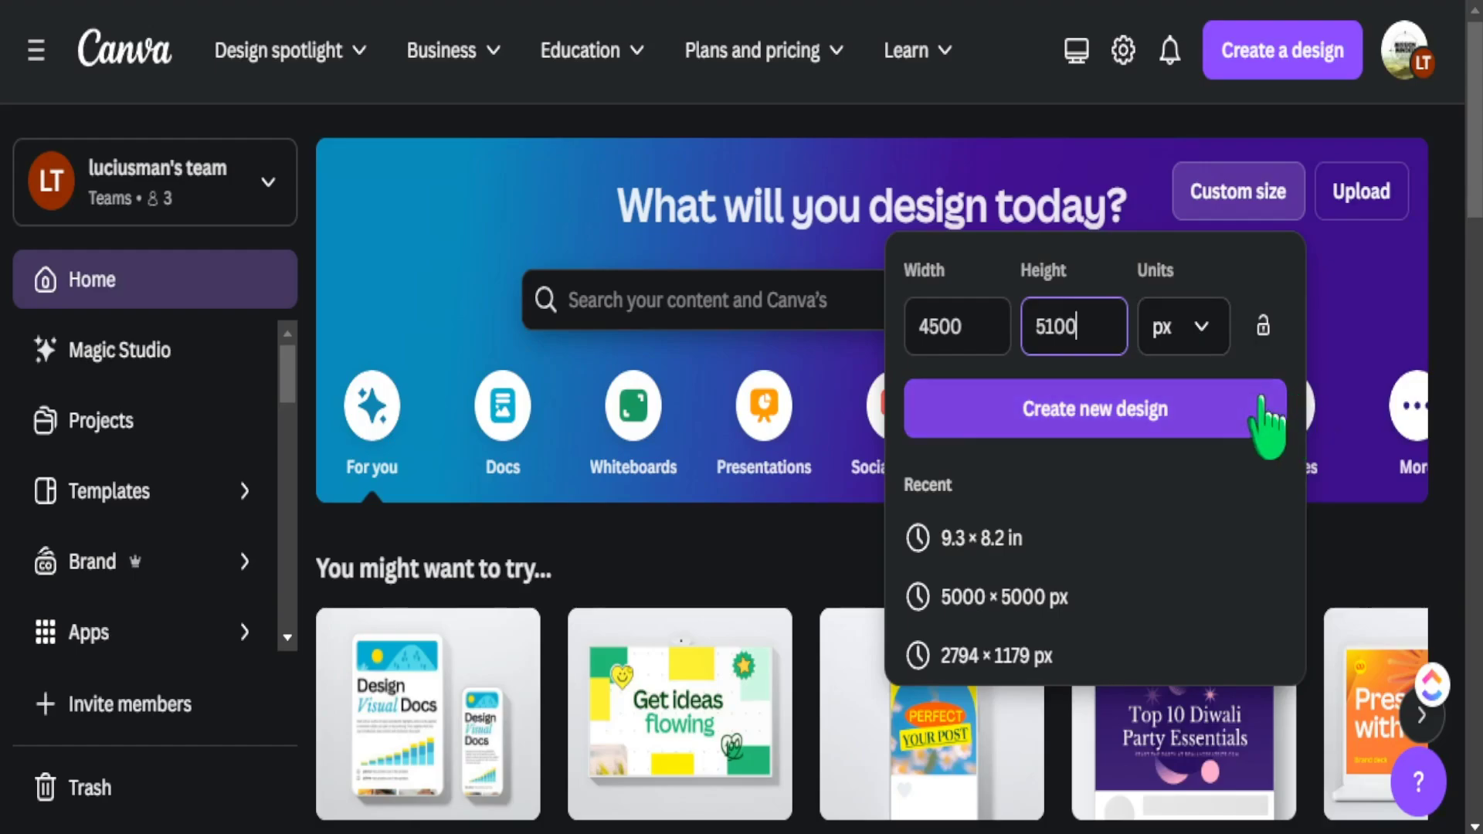
{"action": "left_click", "coordinate": [1025, 425]}
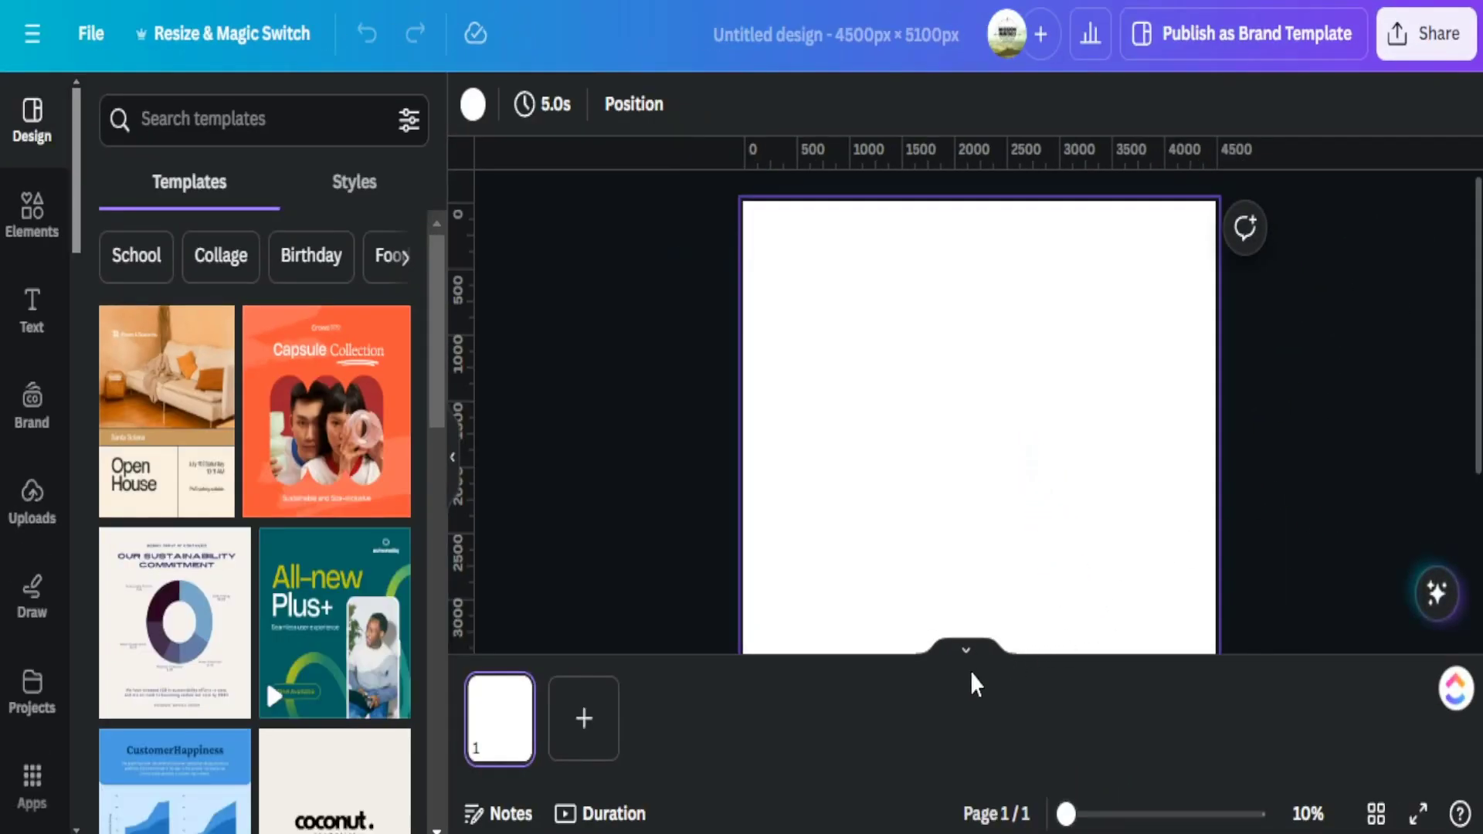
{"action": "left_click", "coordinate": [992, 628]}
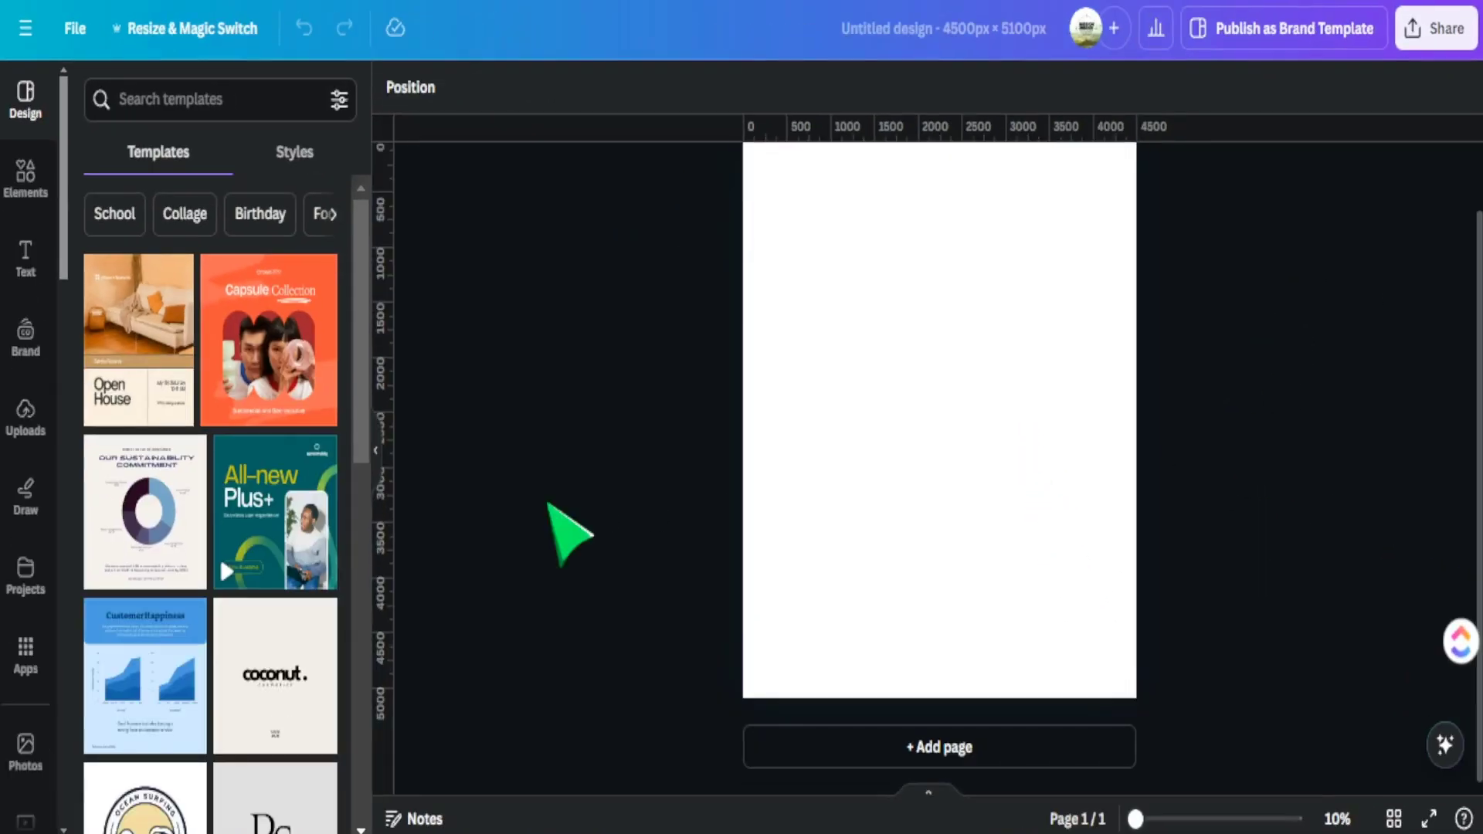
{"action": "scroll", "coordinate": [891, 564], "scroll_direction": "up", "scroll_amount": 1}
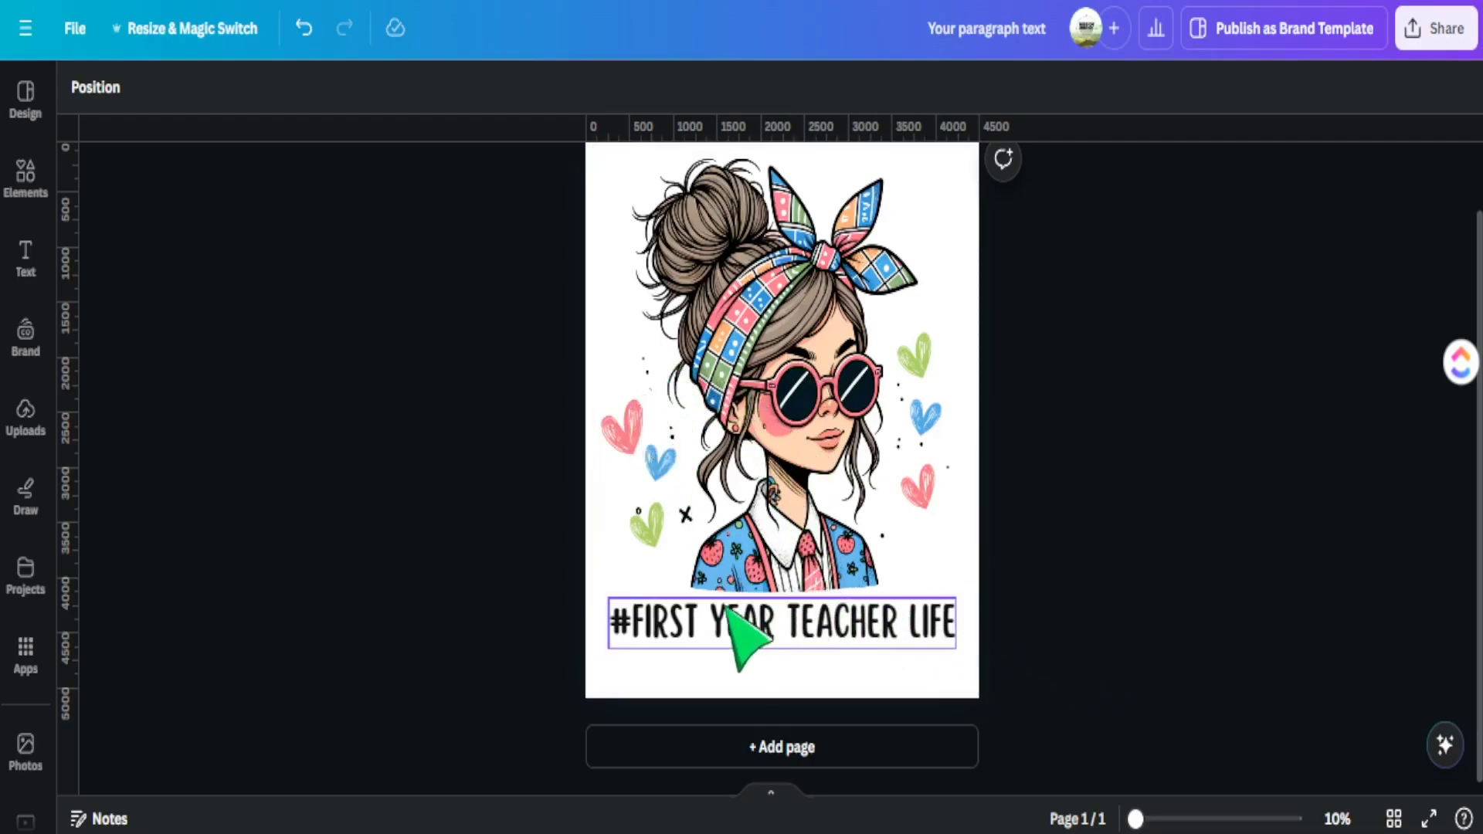
Step: Group the illustration, the hearts and the #FIRST YEAR TEACHER LIFE text into one object
{"action": "left_click_drag", "start_coordinate": [1171, 666], "coordinate": [488, 172]}
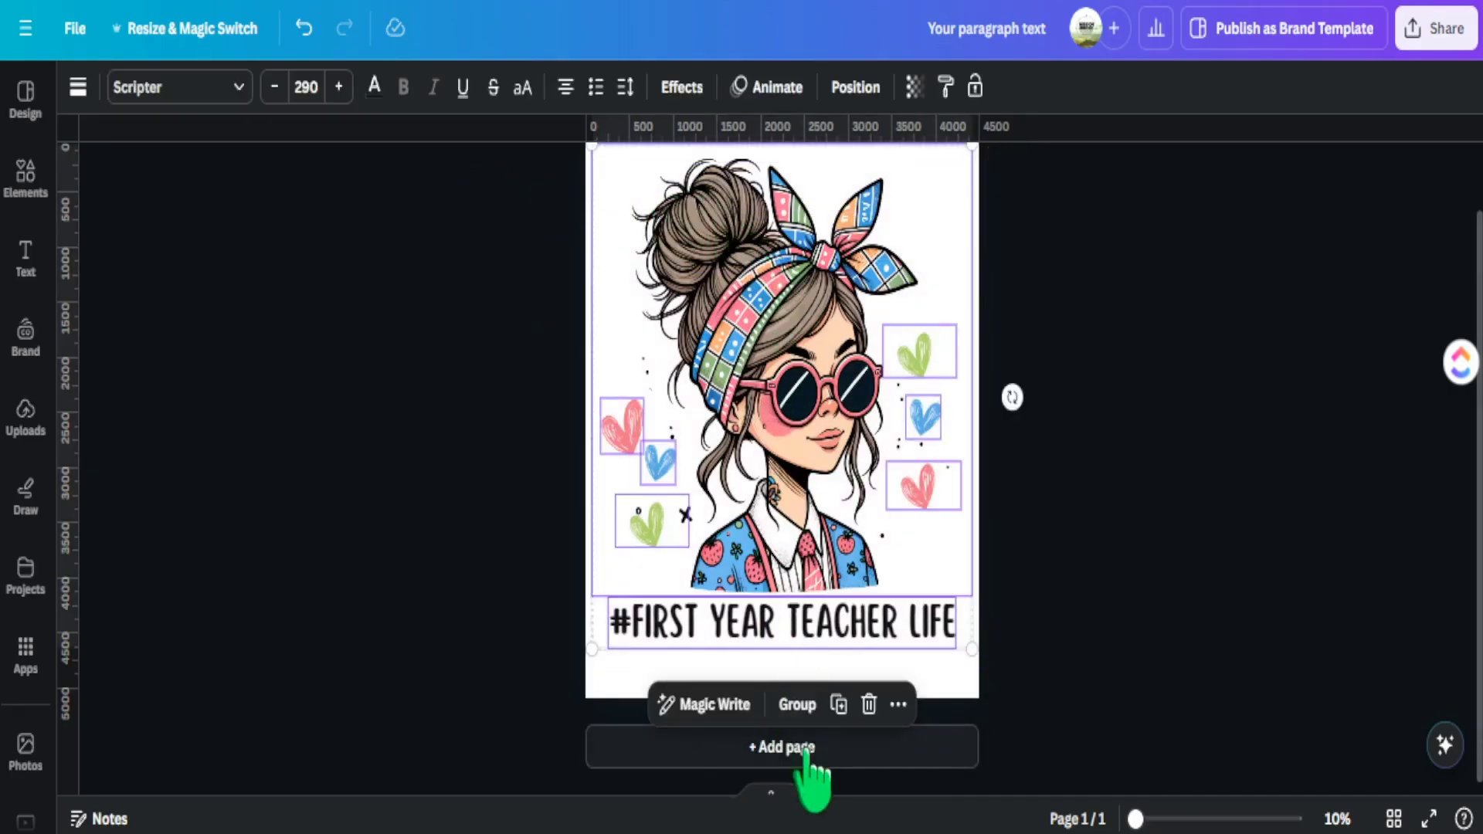
{"action": "left_click", "coordinate": [811, 713]}
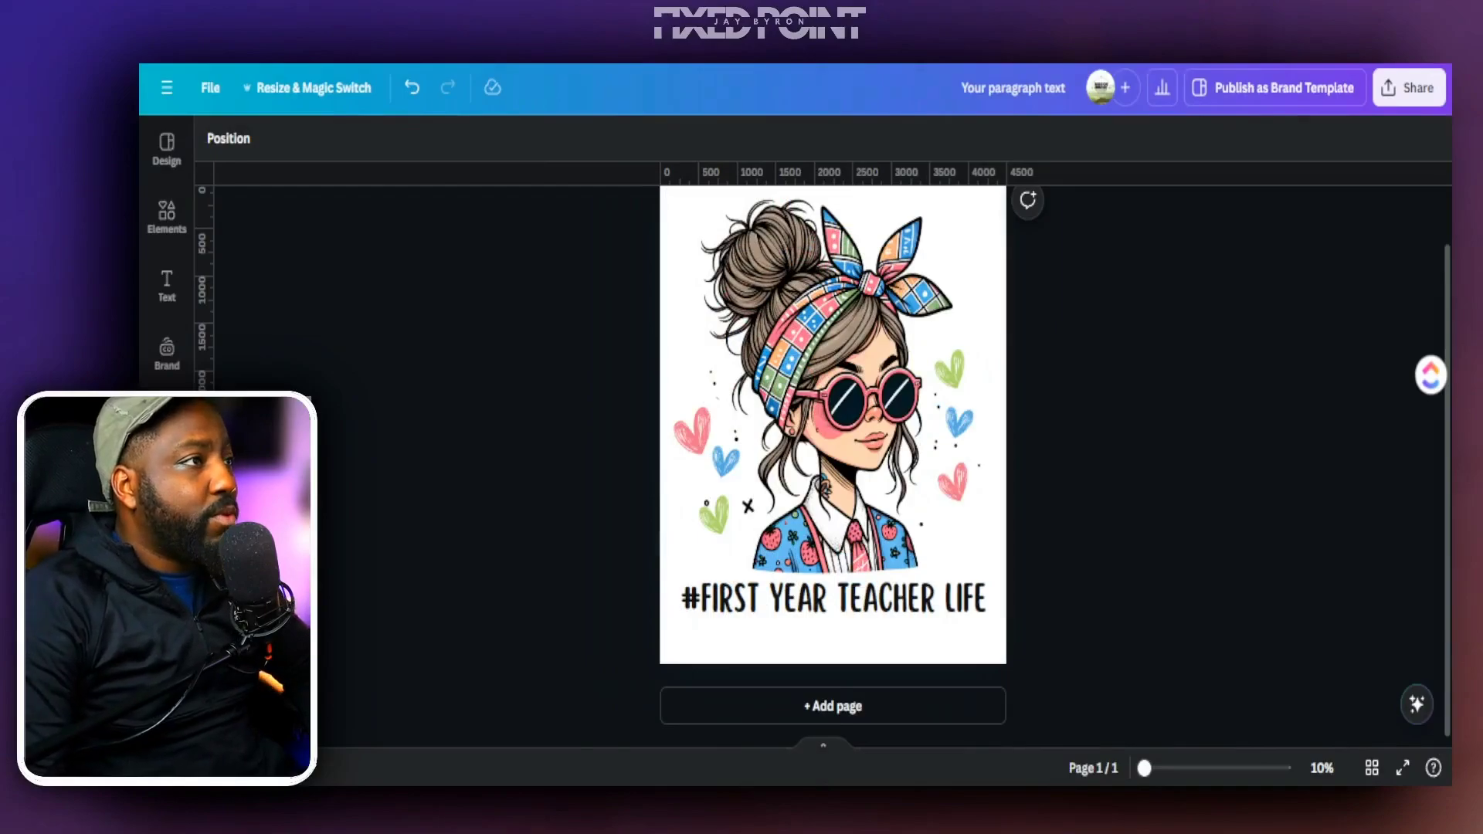
Step: Inspect the teacher design's download settings, including the PNG size and the transparent background option
{"action": "left_click", "coordinate": [1411, 88]}
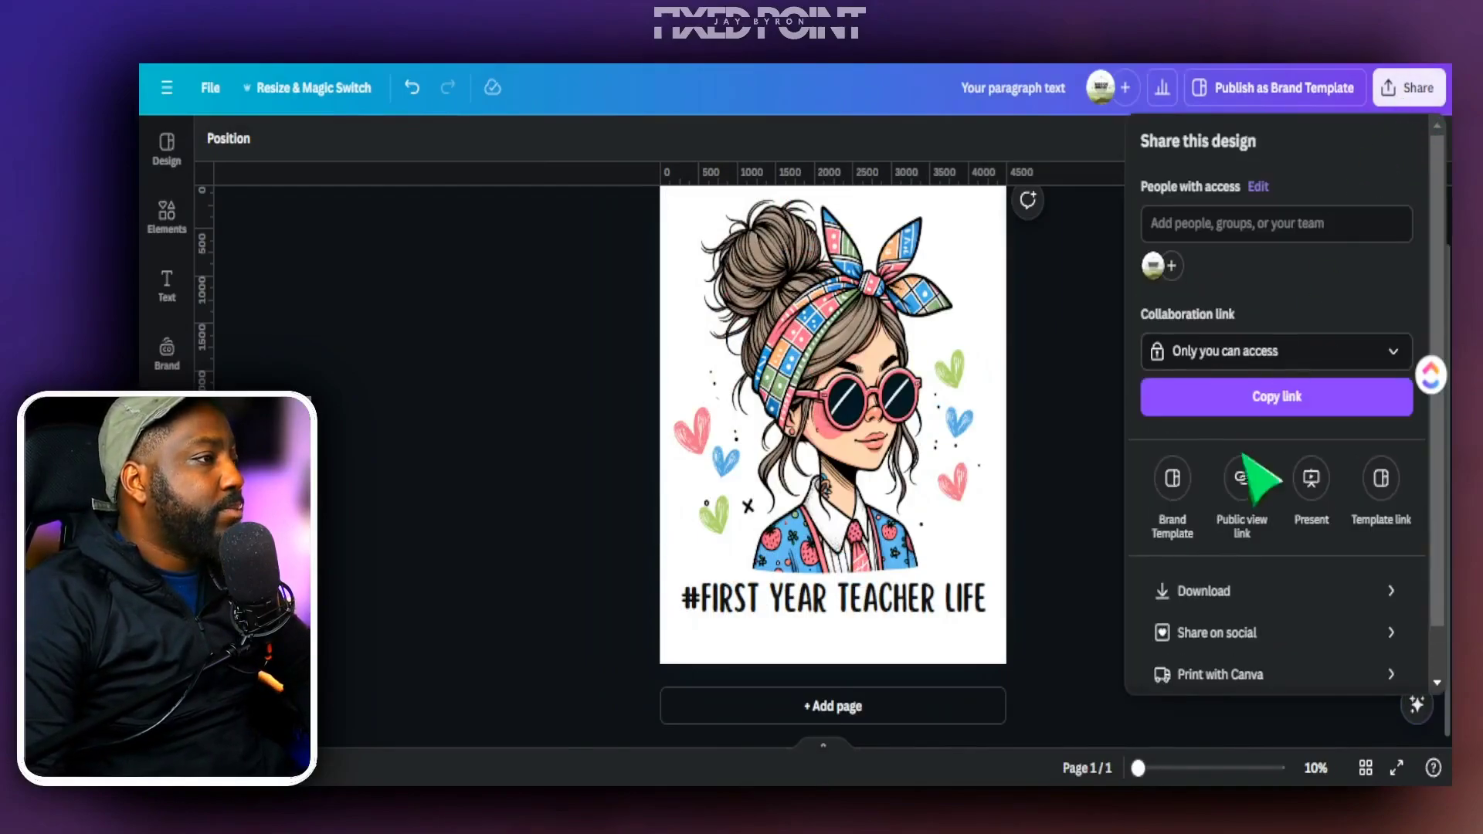
{"action": "left_click", "coordinate": [1247, 597]}
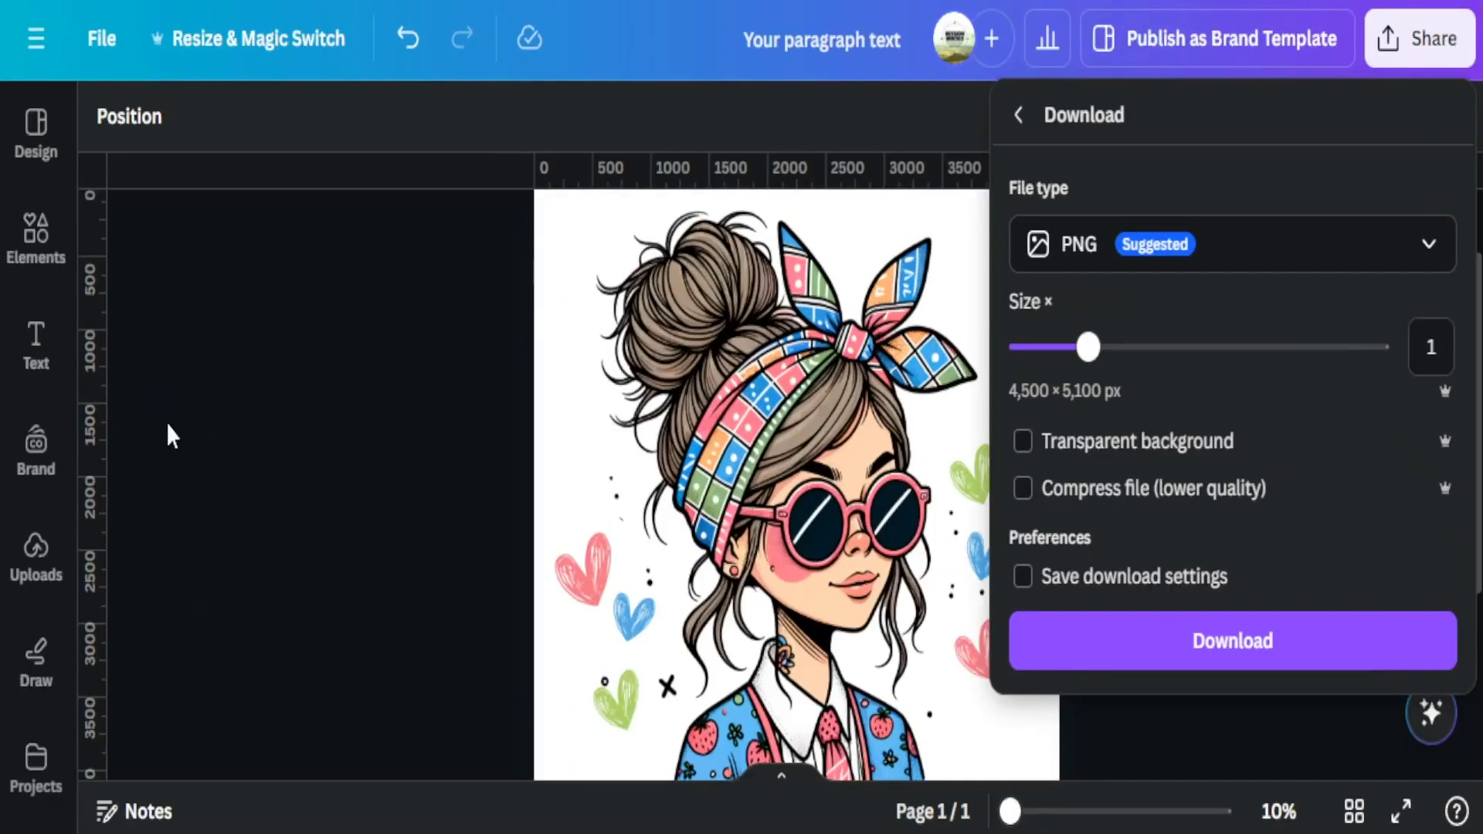
{"action": "left_click", "coordinate": [1420, 39]}
{"action": "left_click", "coordinate": [1420, 39]}
{"action": "scroll", "coordinate": [1182, 642], "scroll_direction": "down", "scroll_amount": 5}
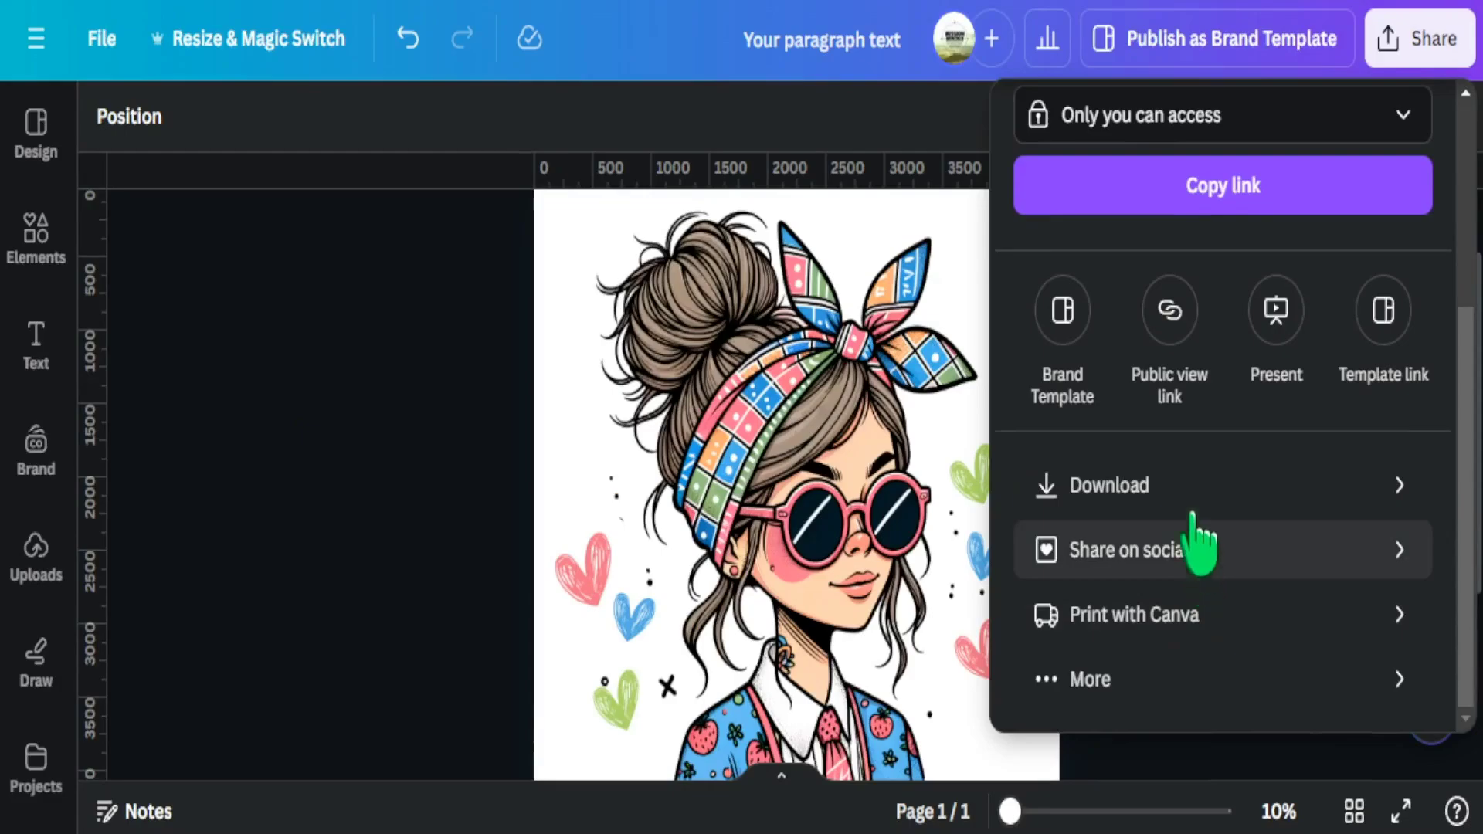
{"action": "left_click", "coordinate": [1189, 485]}
{"action": "left_click", "coordinate": [1078, 446]}
{"action": "left_click", "coordinate": [1026, 442]}
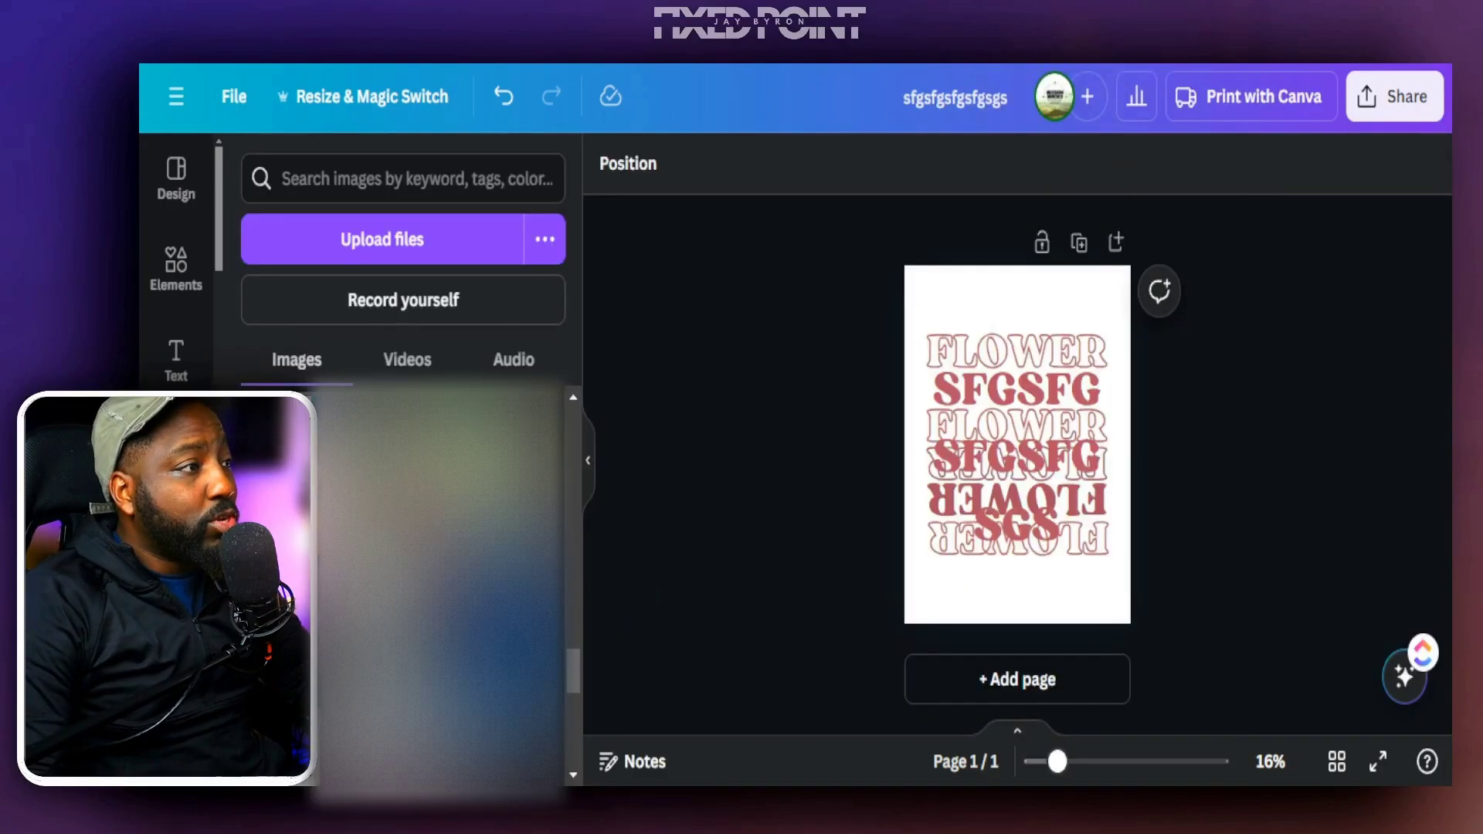
Step: Switch to the flower design and open its download settings for comparison
{"action": "left_click", "coordinate": [1369, 114]}
{"action": "scroll", "coordinate": [1218, 492], "scroll_direction": "down", "scroll_amount": 4}
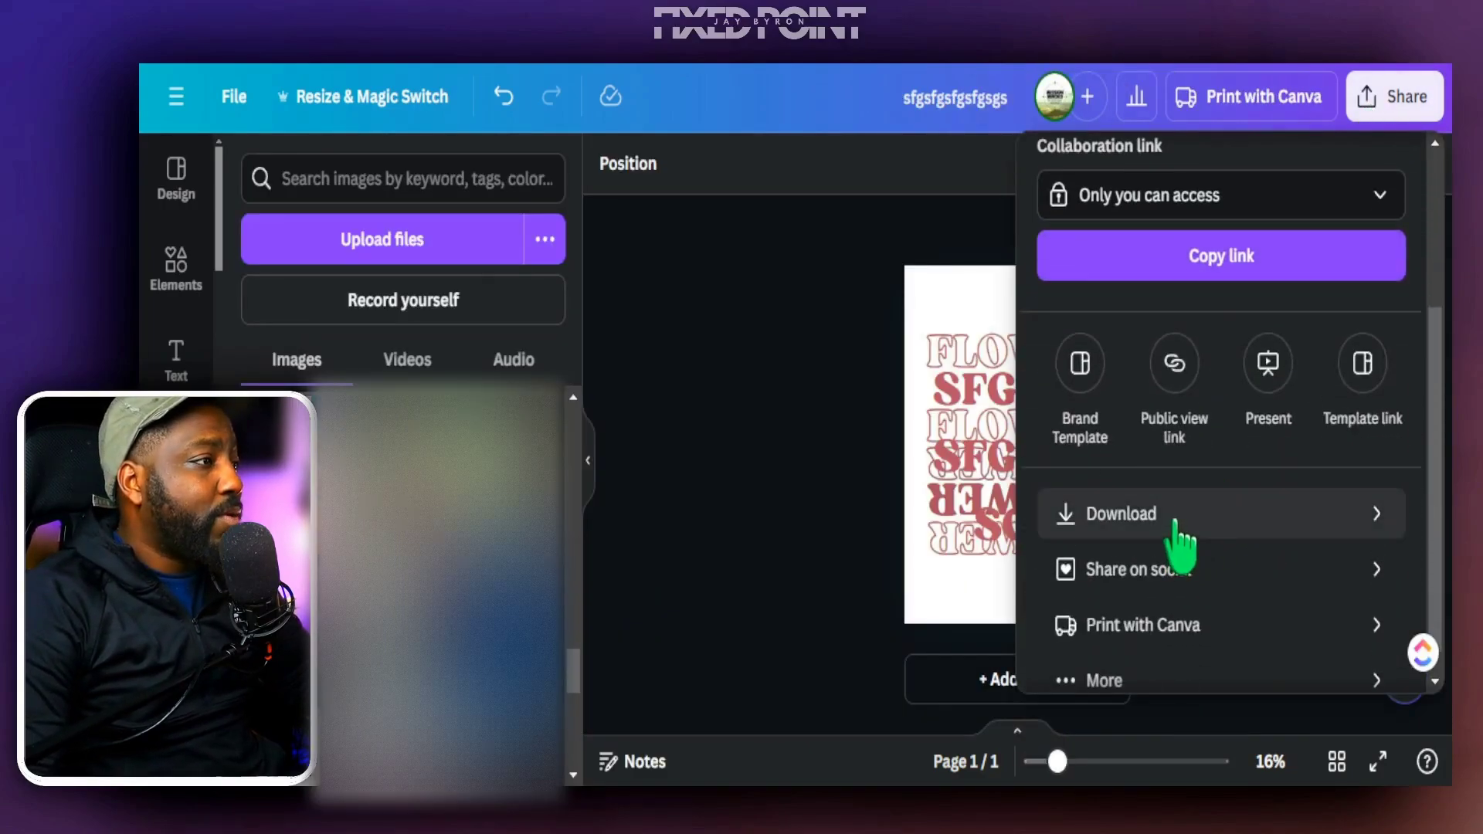
{"action": "left_click", "coordinate": [1203, 518]}
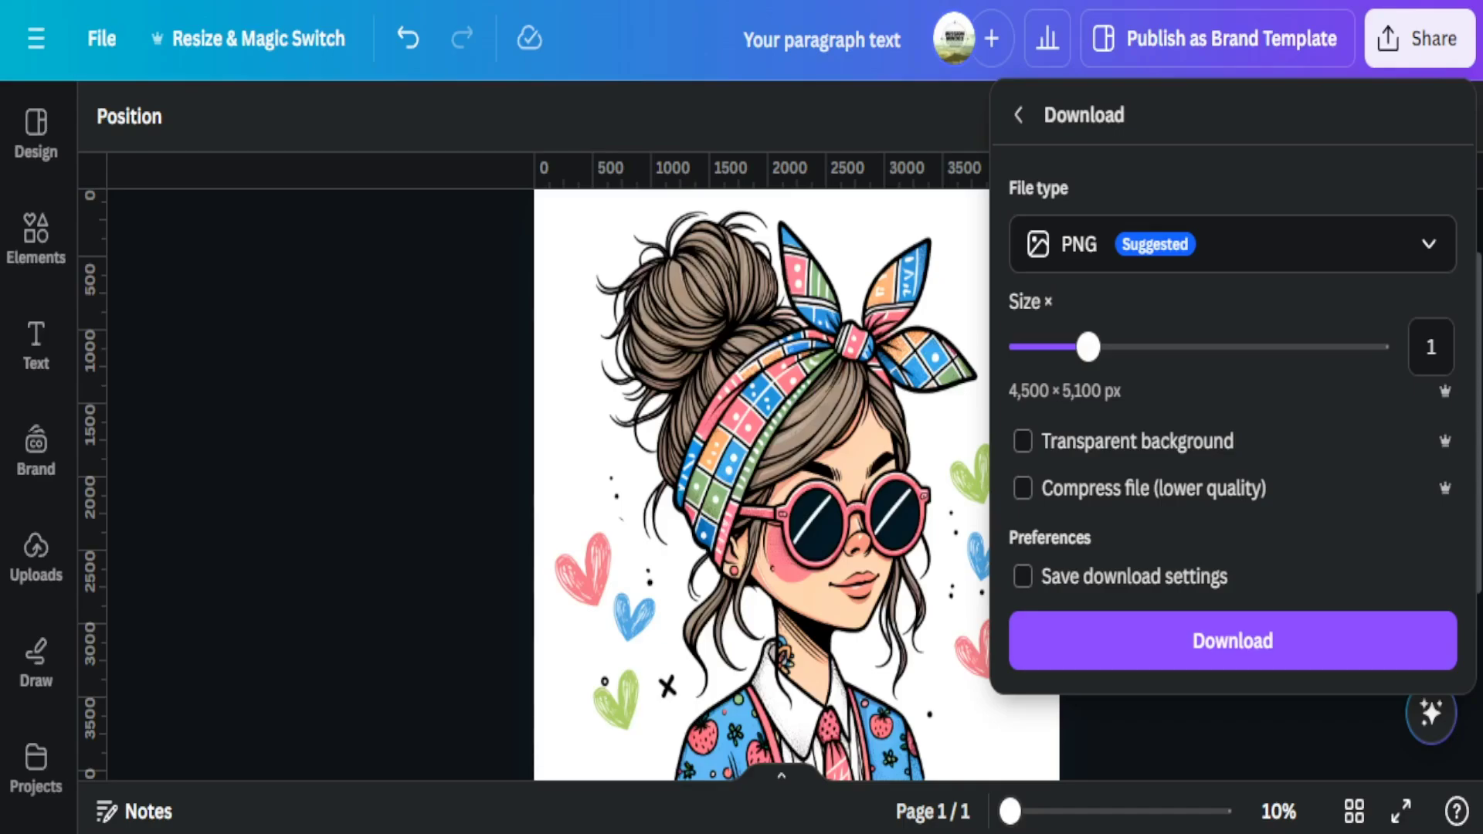
Step: Download the 4500 × 5100 px teacher design as a PNG with a transparent background
{"action": "left_click", "coordinate": [1023, 441]}
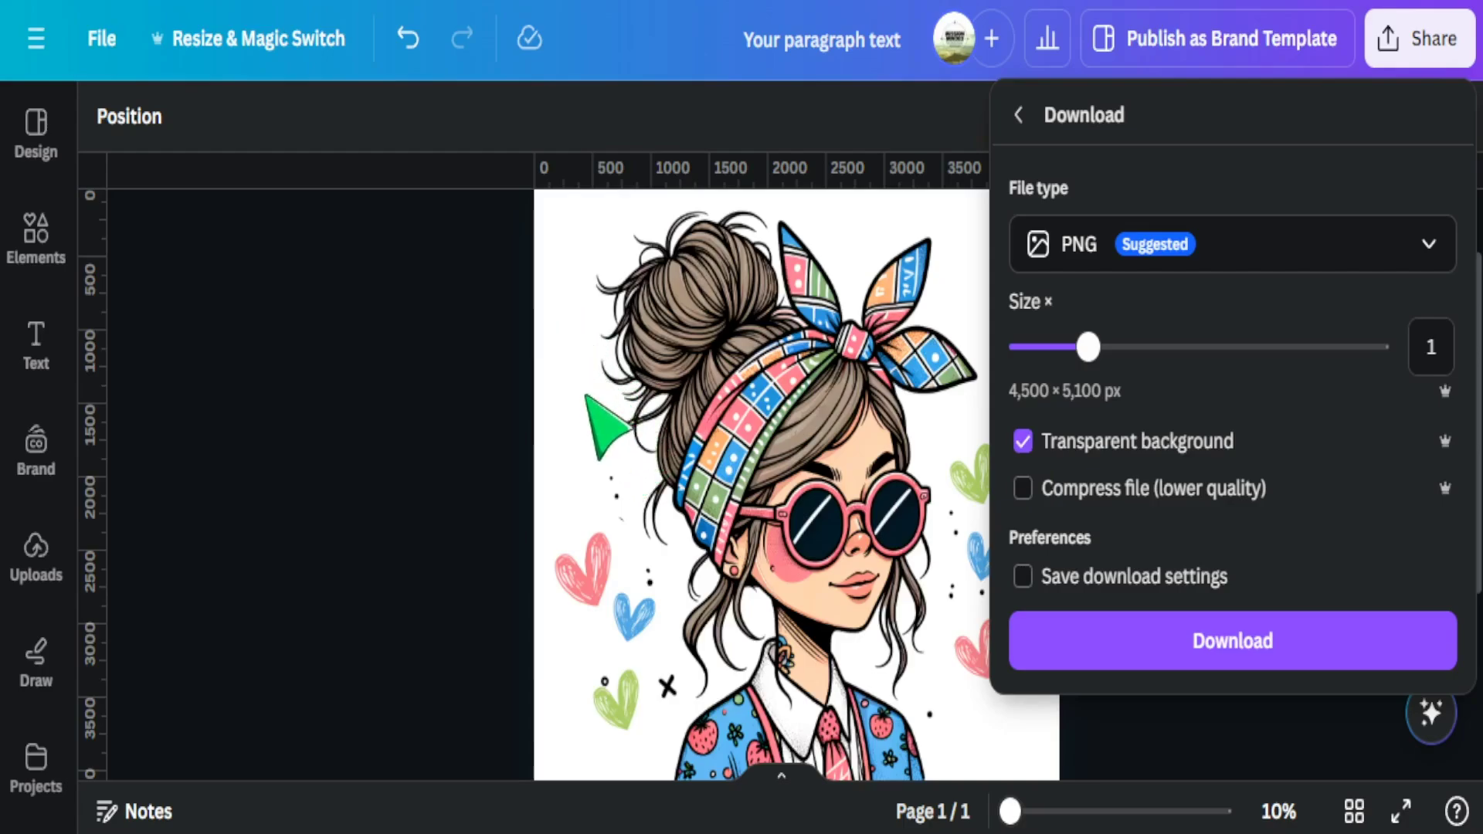
{"action": "left_click", "coordinate": [1223, 655]}
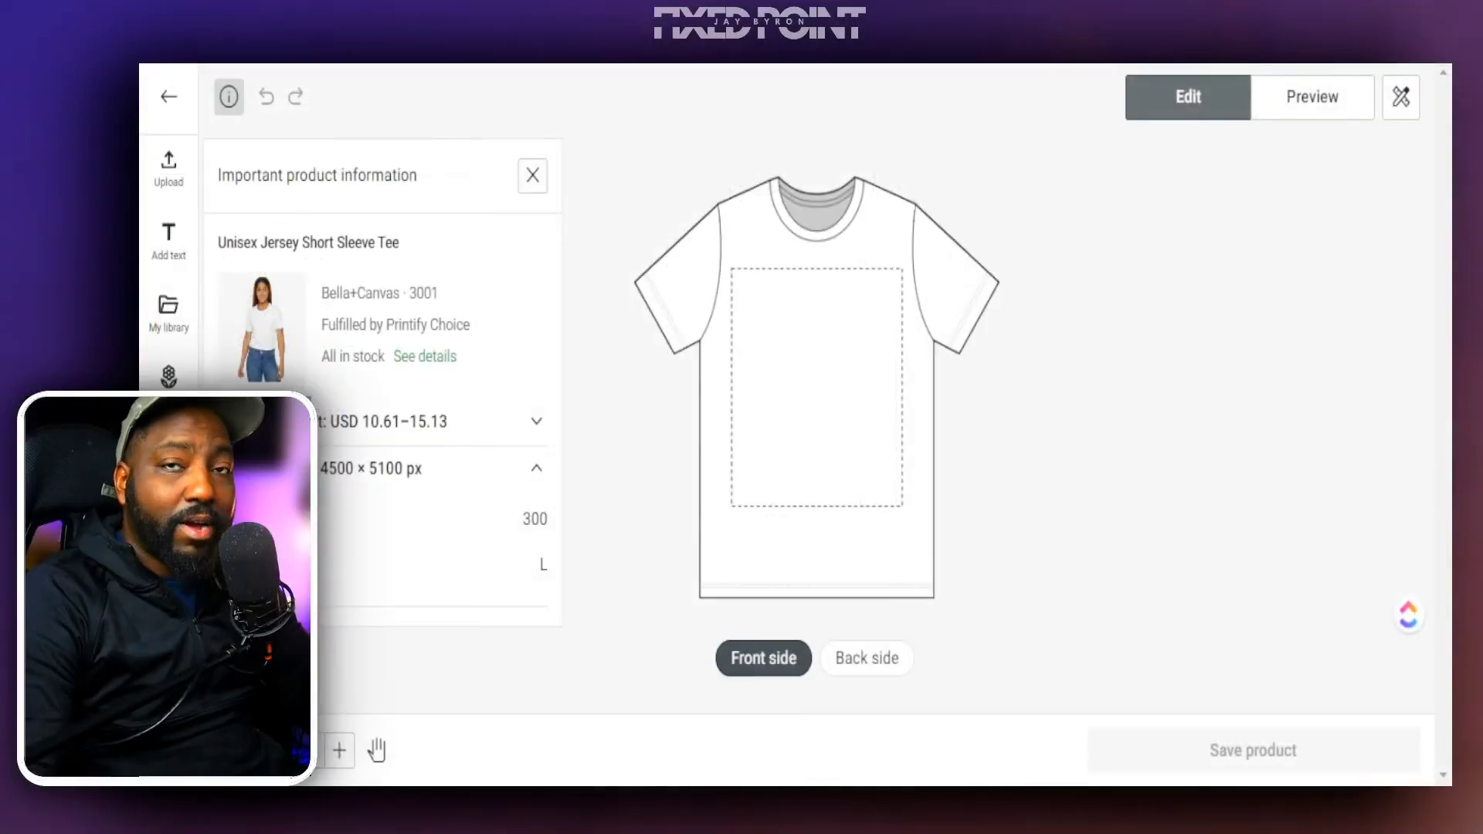
Step: Switch to Printify, dismiss the product information, and upload Your paragraph text.png onto the front of the Unisex Jersey Short Sleeve Tee
{"action": "left_click", "coordinate": [532, 175]}
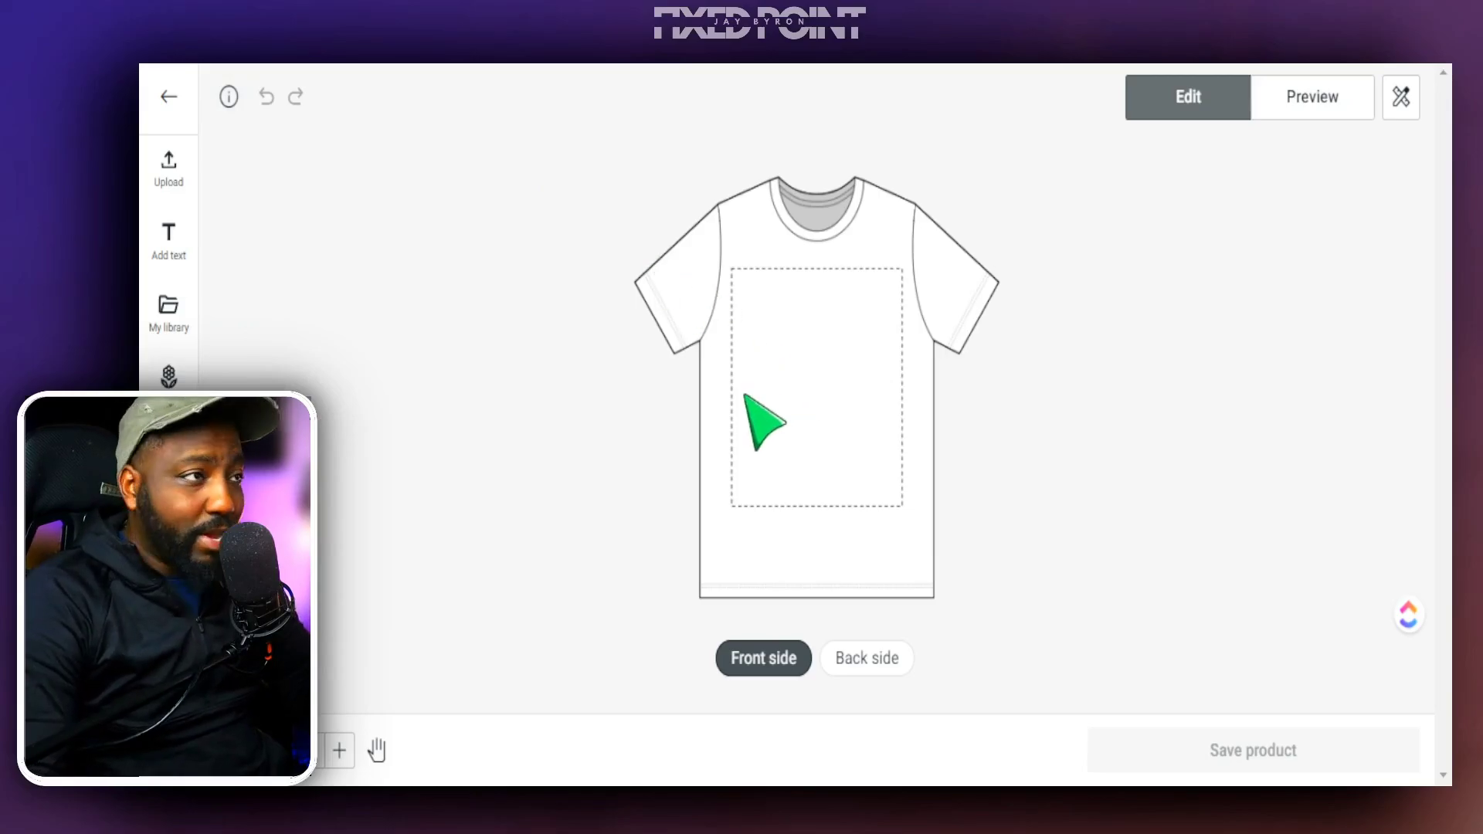
{"action": "left_click", "coordinate": [168, 182]}
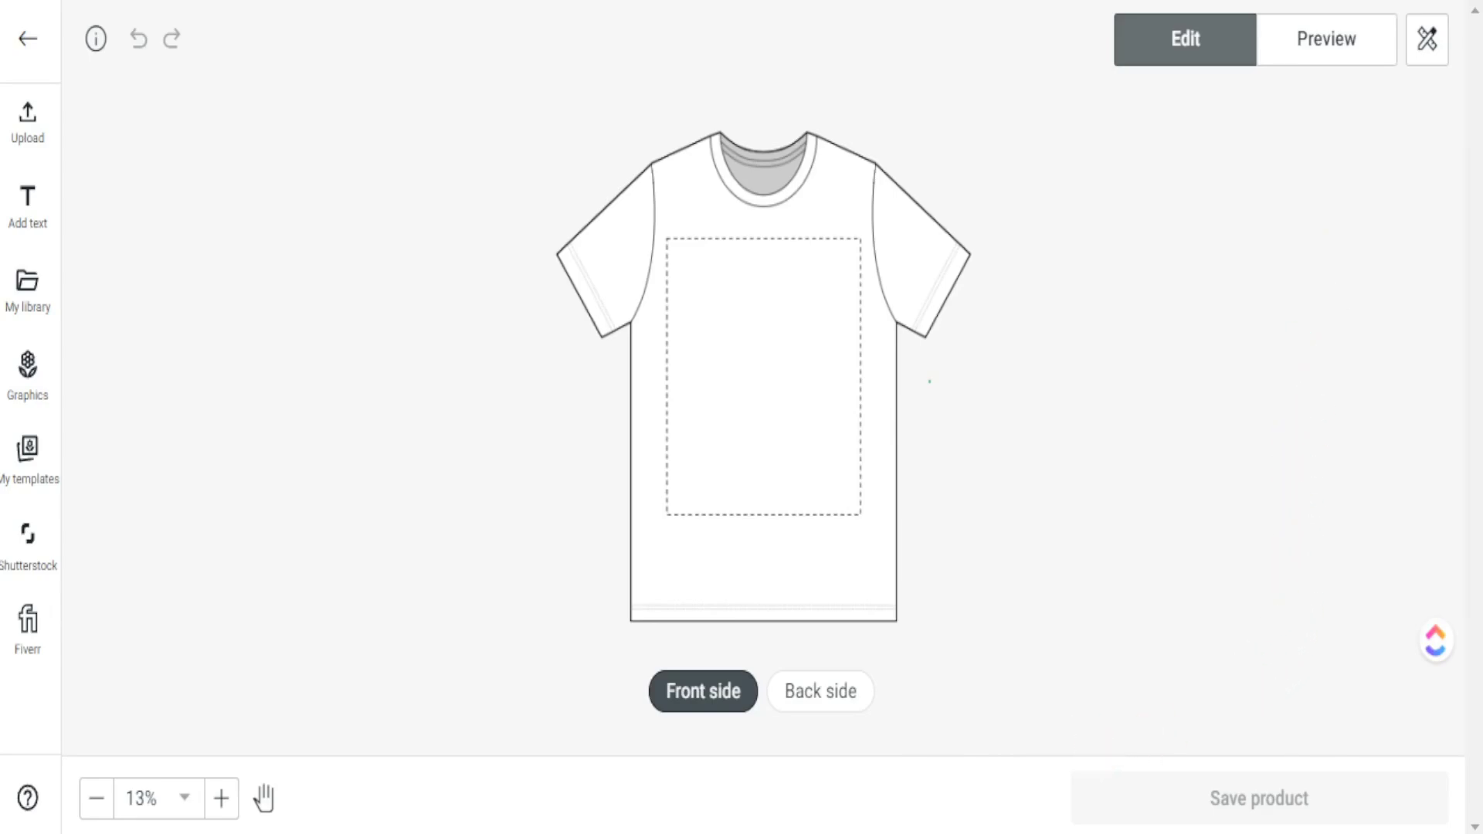
{"action": "left_click_drag", "start_coordinate": [930, 382], "coordinate": [929, 381]}
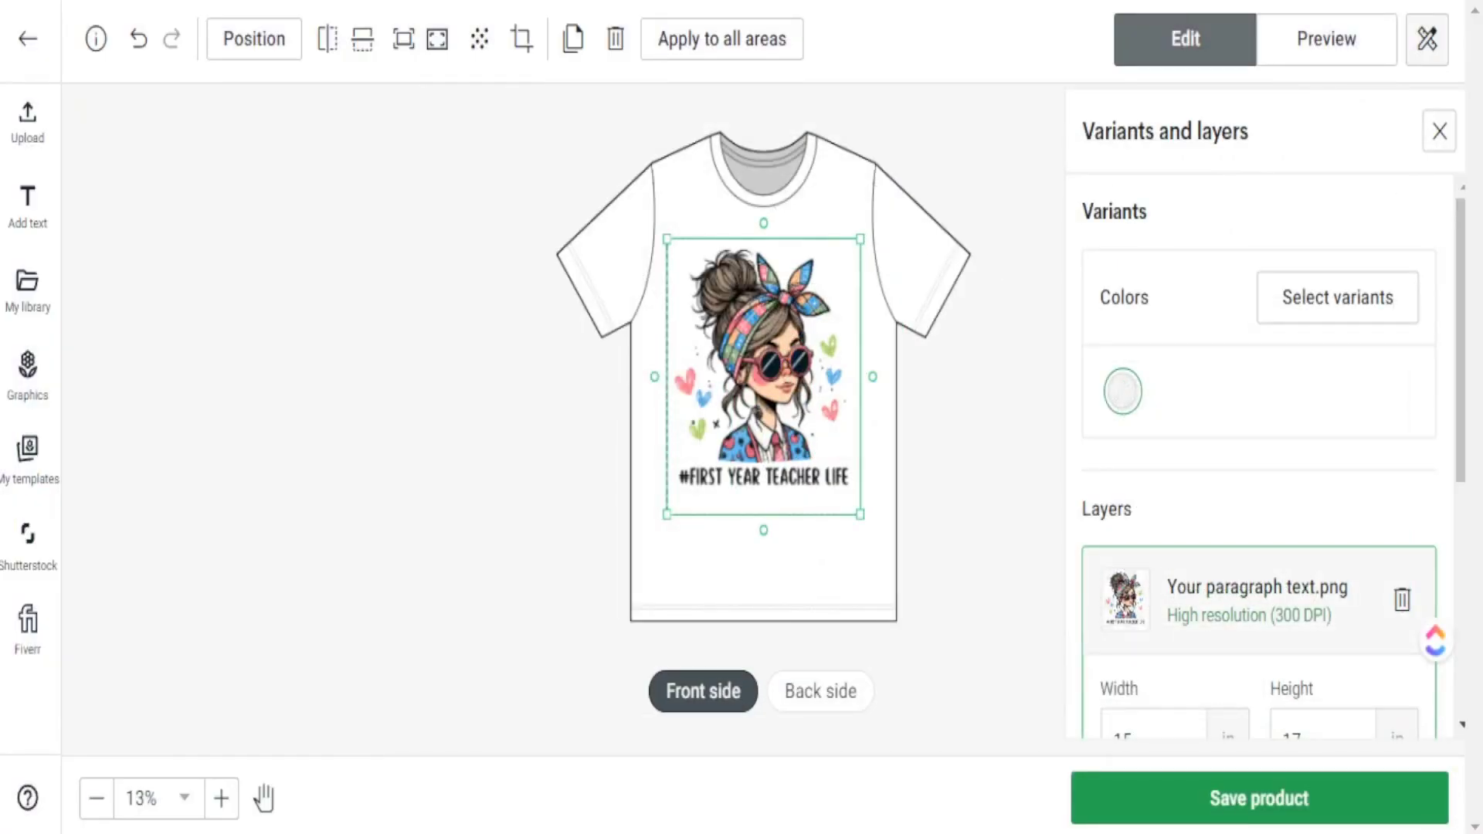
{"action": "scroll", "coordinate": [1259, 463], "scroll_direction": "down", "scroll_amount": 2}
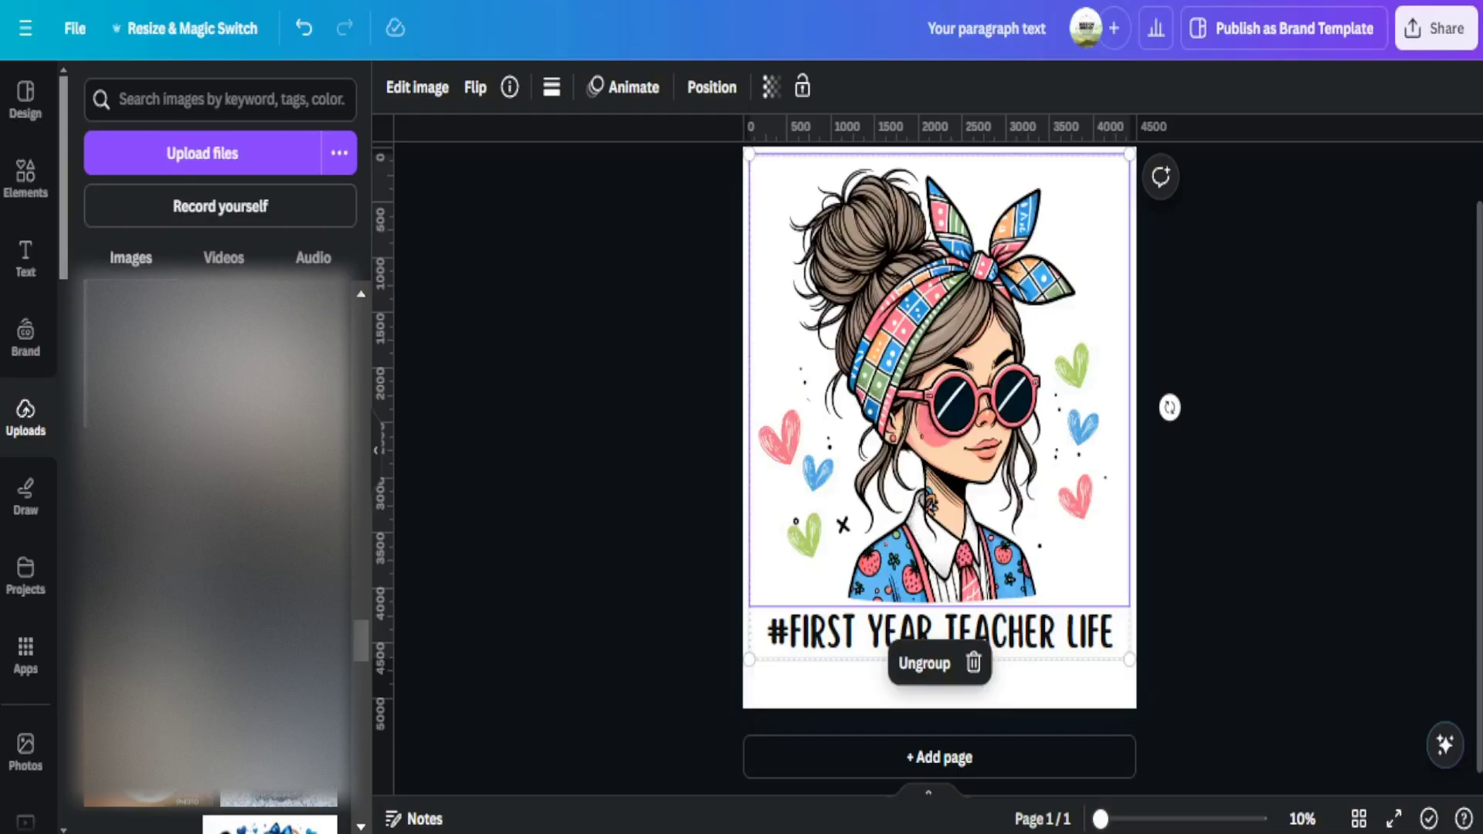
Step: Switch to Canva and review the pixel size in the teacher design's download settings
{"action": "left_click", "coordinate": [1222, 553]}
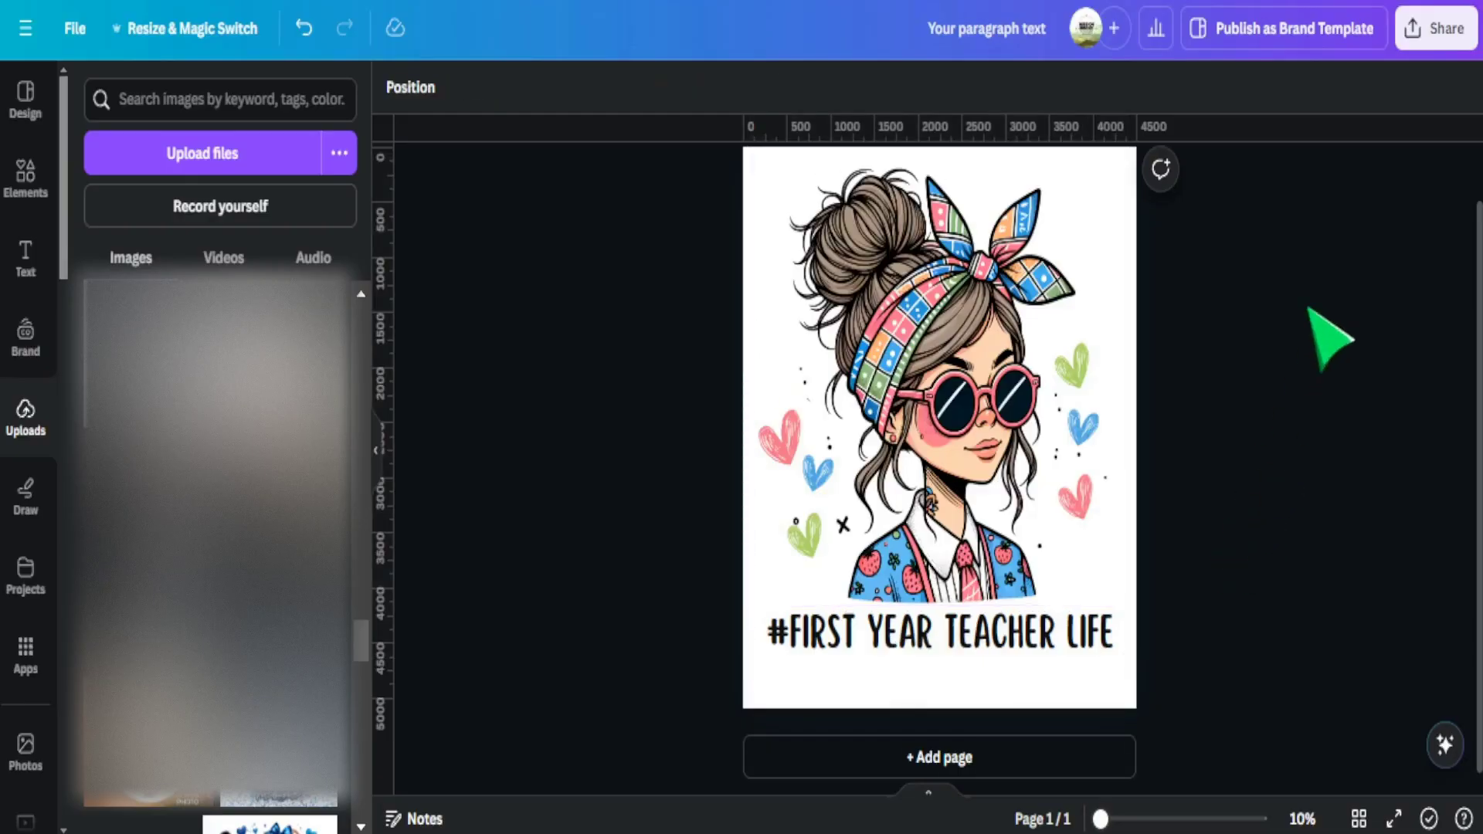
{"action": "left_click", "coordinate": [1433, 31]}
{"action": "left_click", "coordinate": [1228, 612]}
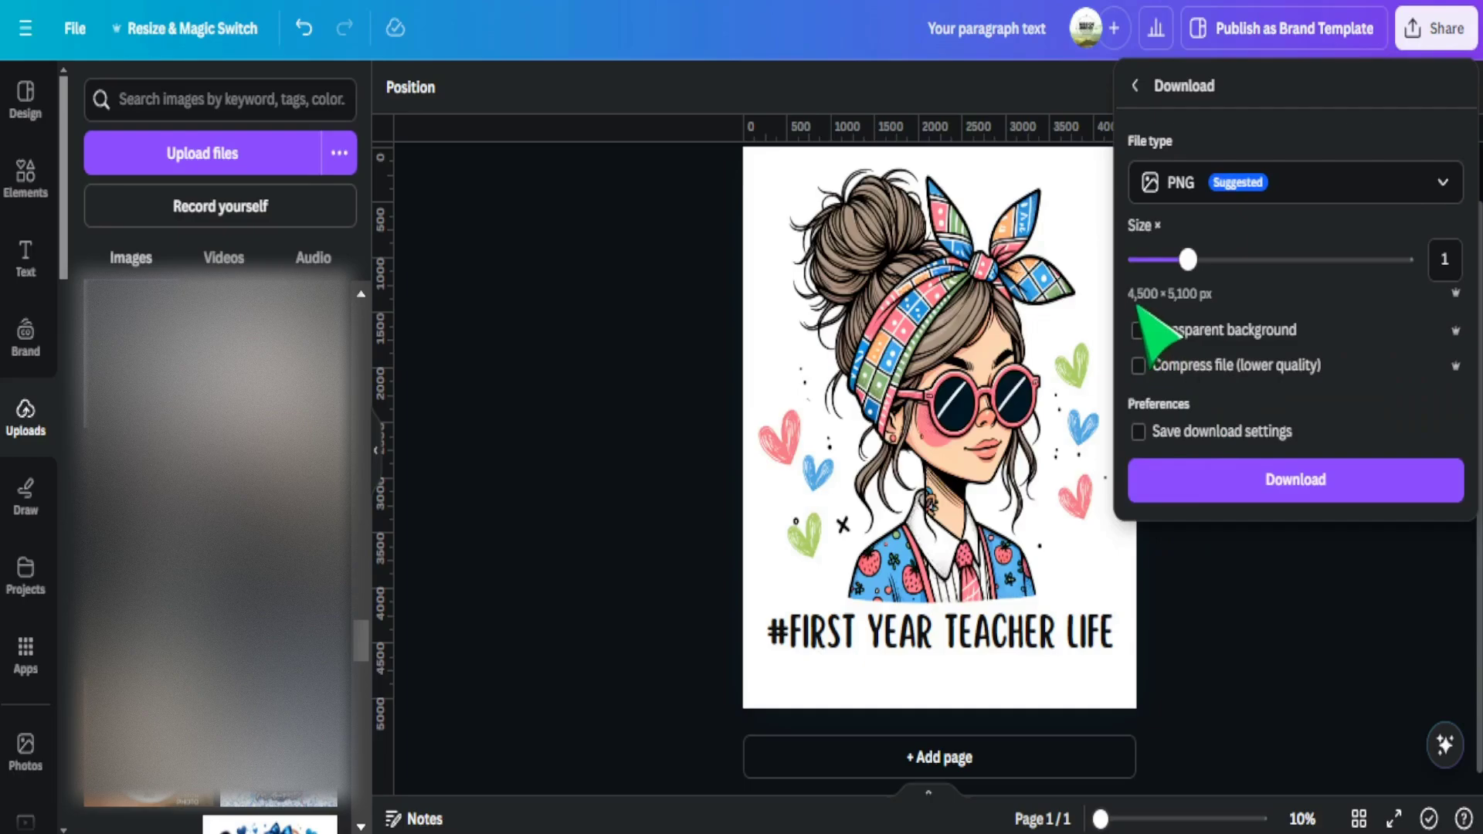
{"action": "left_click", "coordinate": [1209, 622]}
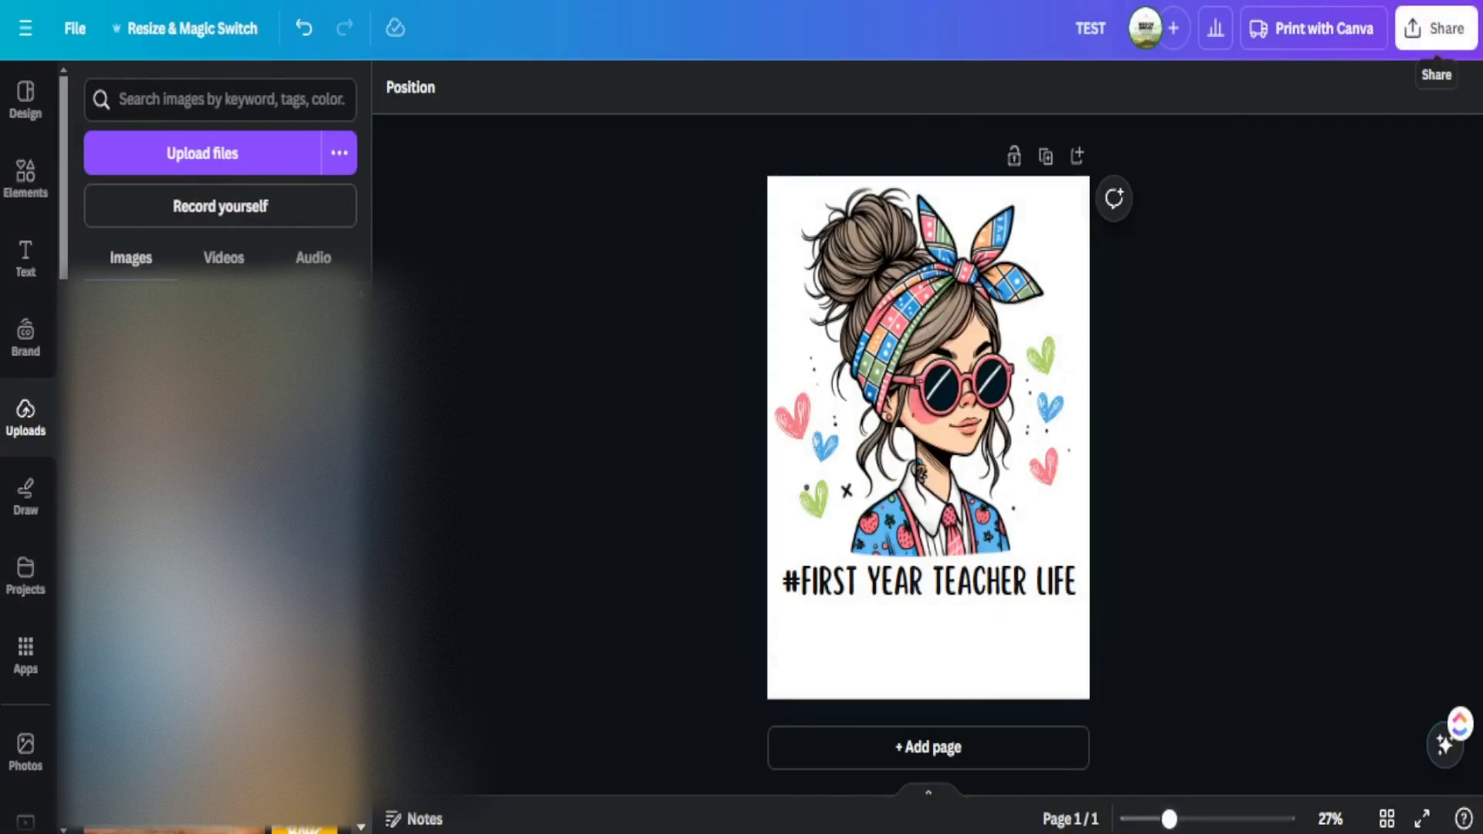
Step: Open the TEST design and download it as a PNG at size 1 with a transparent background
{"action": "left_click", "coordinate": [1435, 28]}
{"action": "scroll", "coordinate": [1278, 471], "scroll_direction": "down", "scroll_amount": 1}
{"action": "scroll", "coordinate": [1267, 471], "scroll_direction": "down", "scroll_amount": 3}
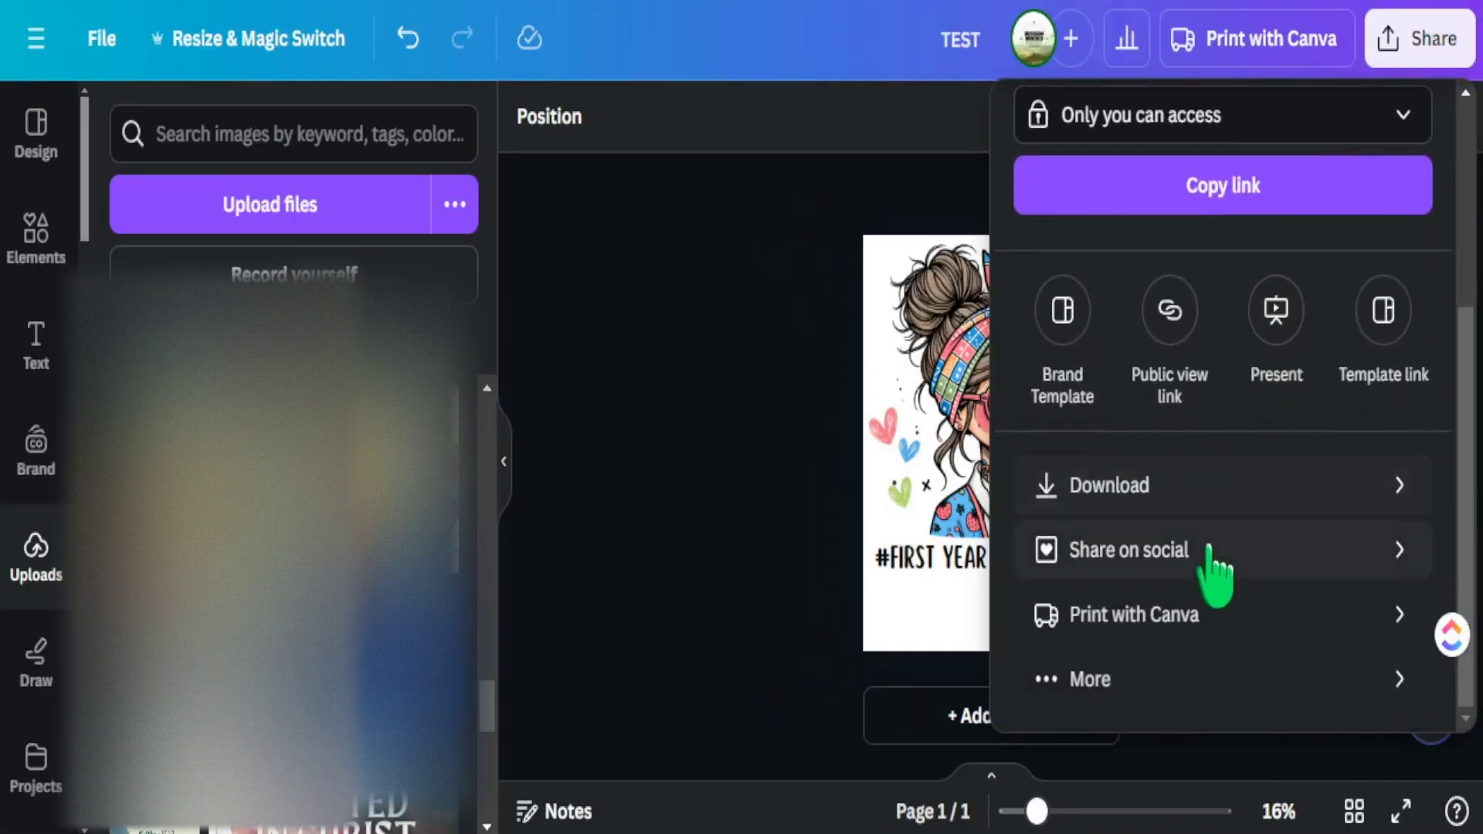
{"action": "scroll", "coordinate": [1209, 541], "scroll_direction": "up", "scroll_amount": 2}
{"action": "scroll", "coordinate": [1197, 464], "scroll_direction": "down", "scroll_amount": 2}
{"action": "left_click", "coordinate": [1166, 485]}
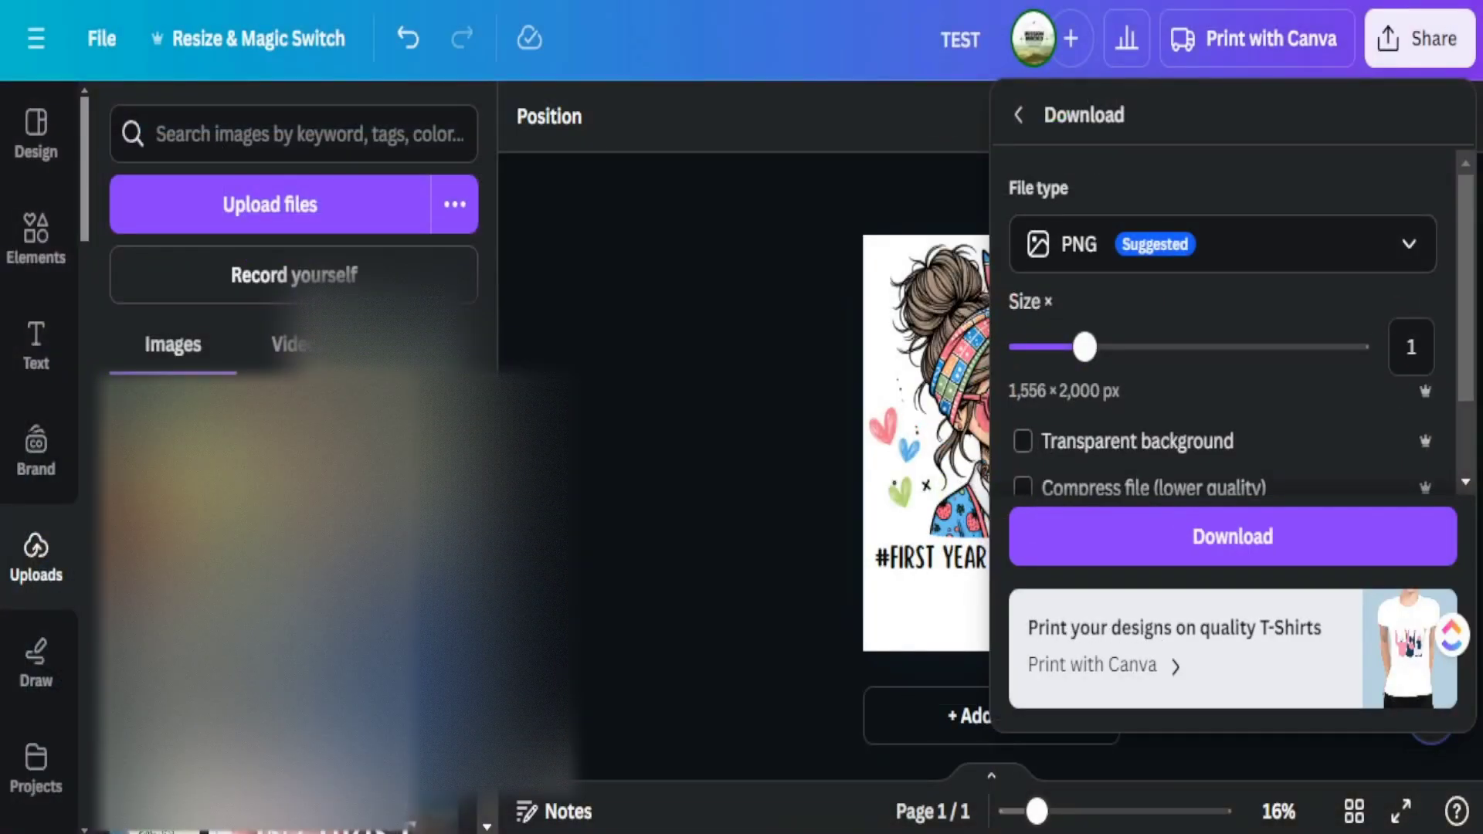
{"action": "left_click", "coordinate": [1022, 441]}
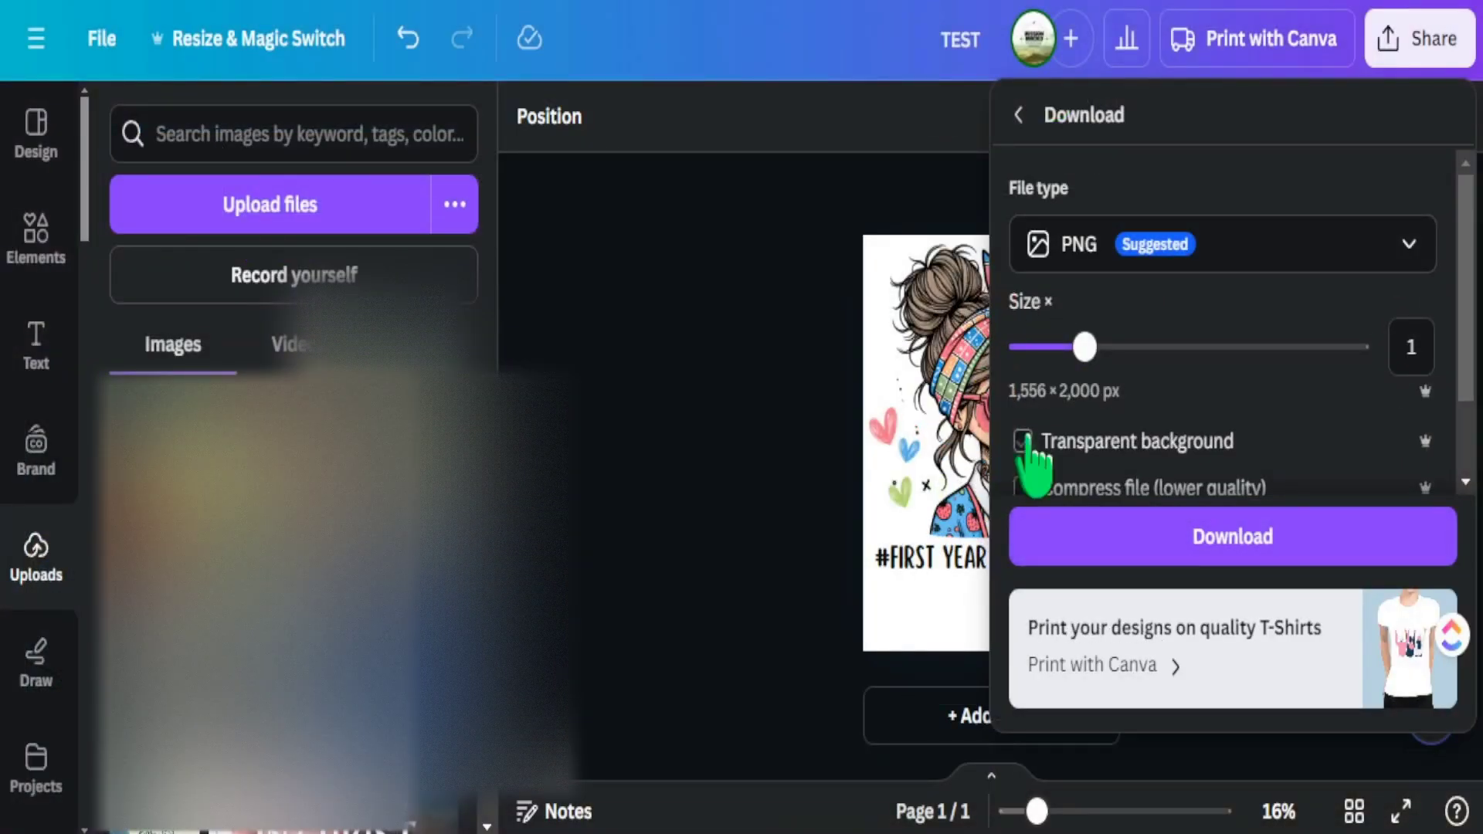
{"action": "left_click", "coordinate": [1203, 541]}
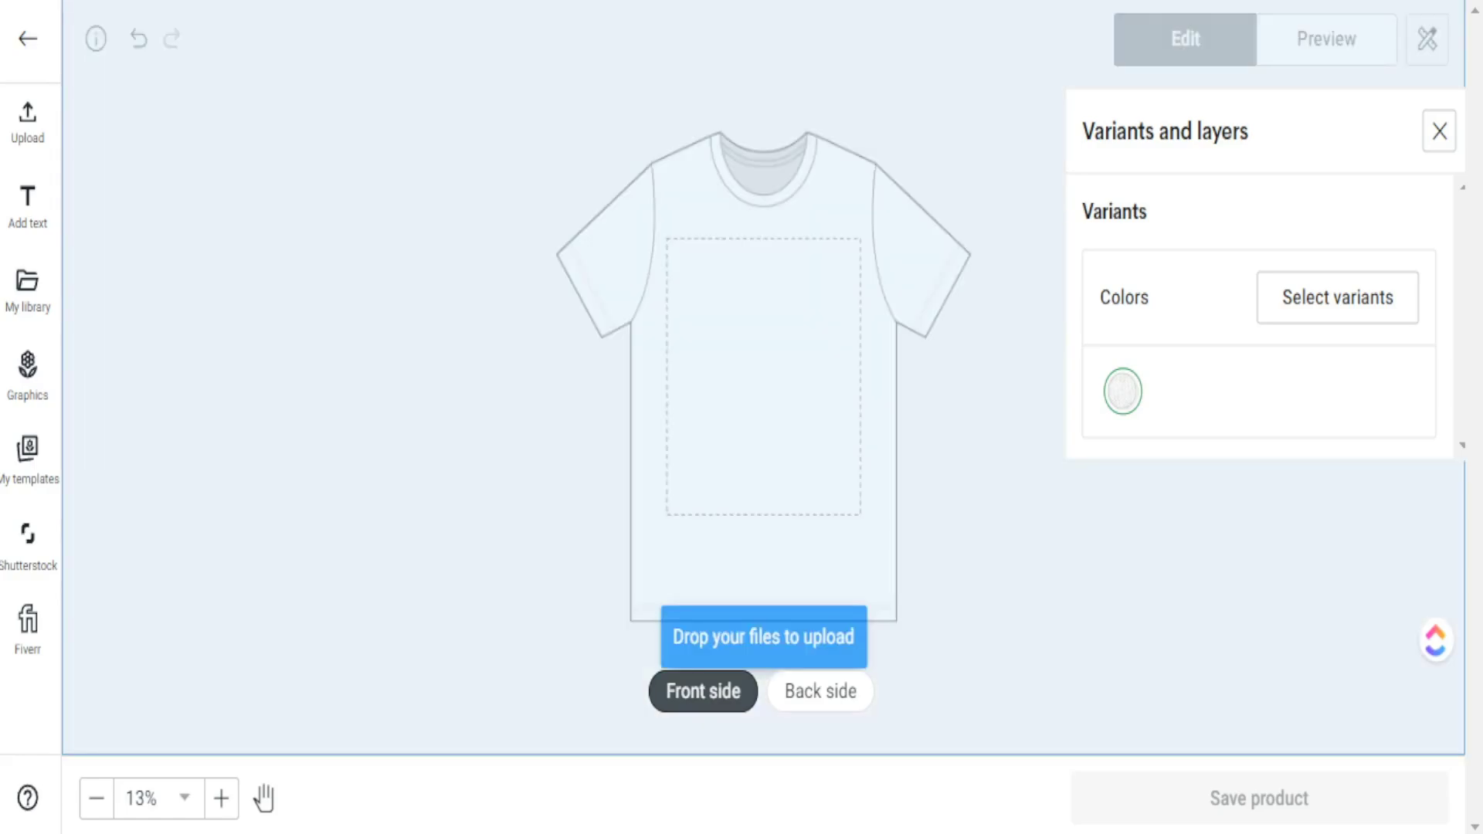
Step: Switch to Printify, upload TEST.png onto the shirt front, and enlarge it to the print area's full width of 15 in
{"action": "left_click_drag", "start_coordinate": [757, 401], "coordinate": [757, 400]}
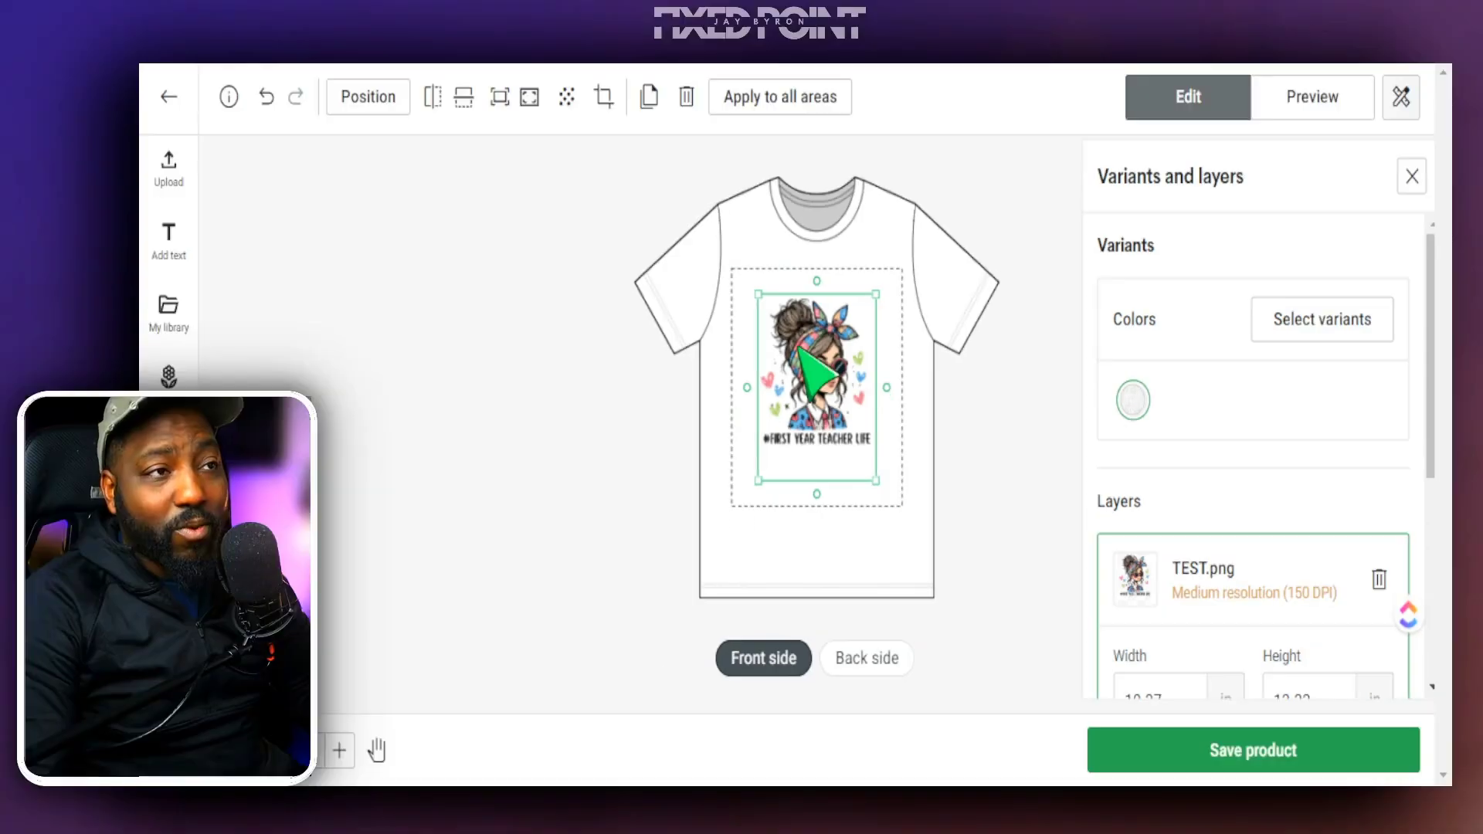
{"action": "left_click_drag", "start_coordinate": [743, 335], "coordinate": [799, 349]}
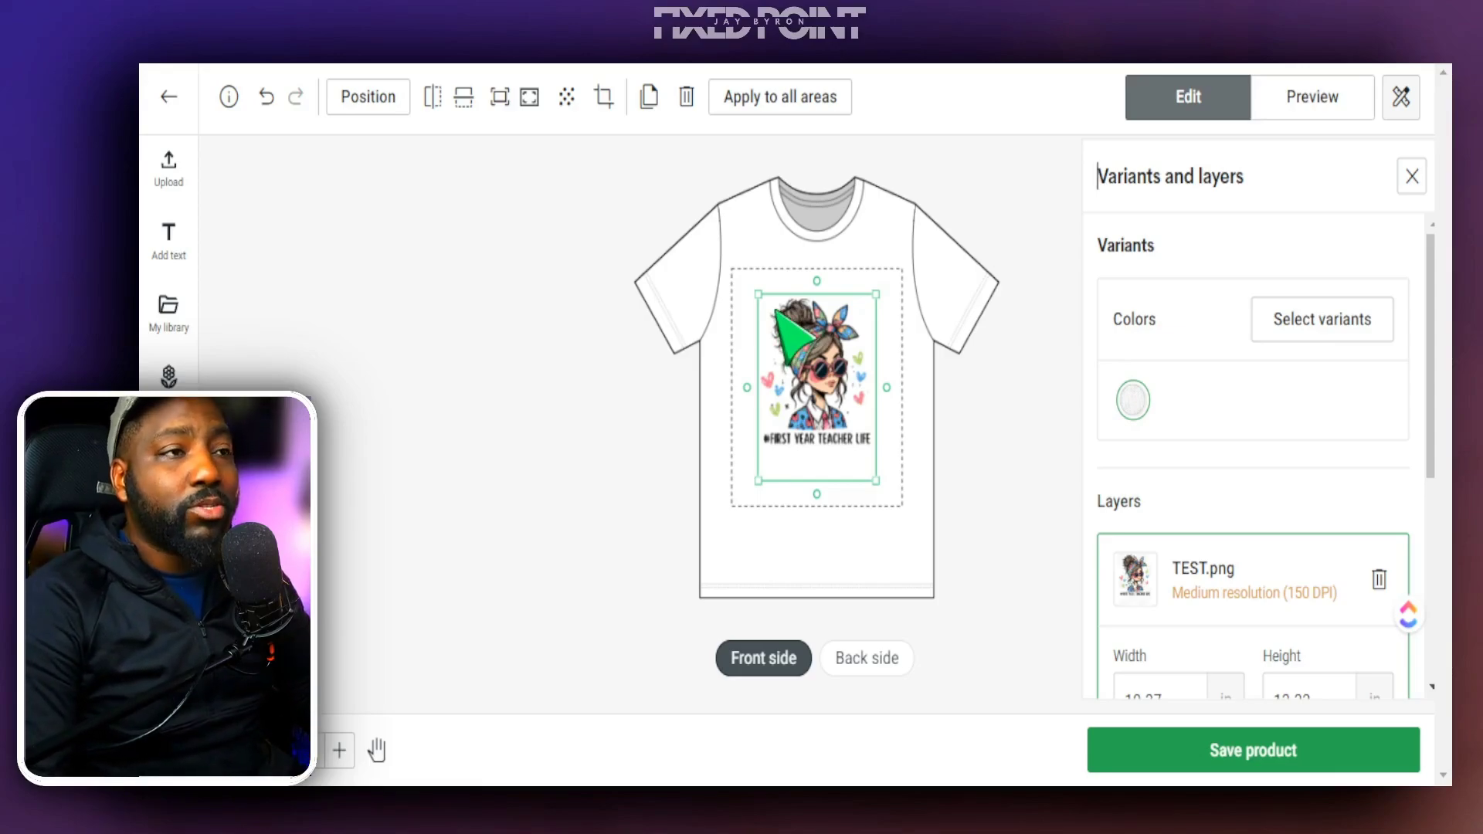
{"action": "left_click_drag", "start_coordinate": [807, 377], "coordinate": [806, 377]}
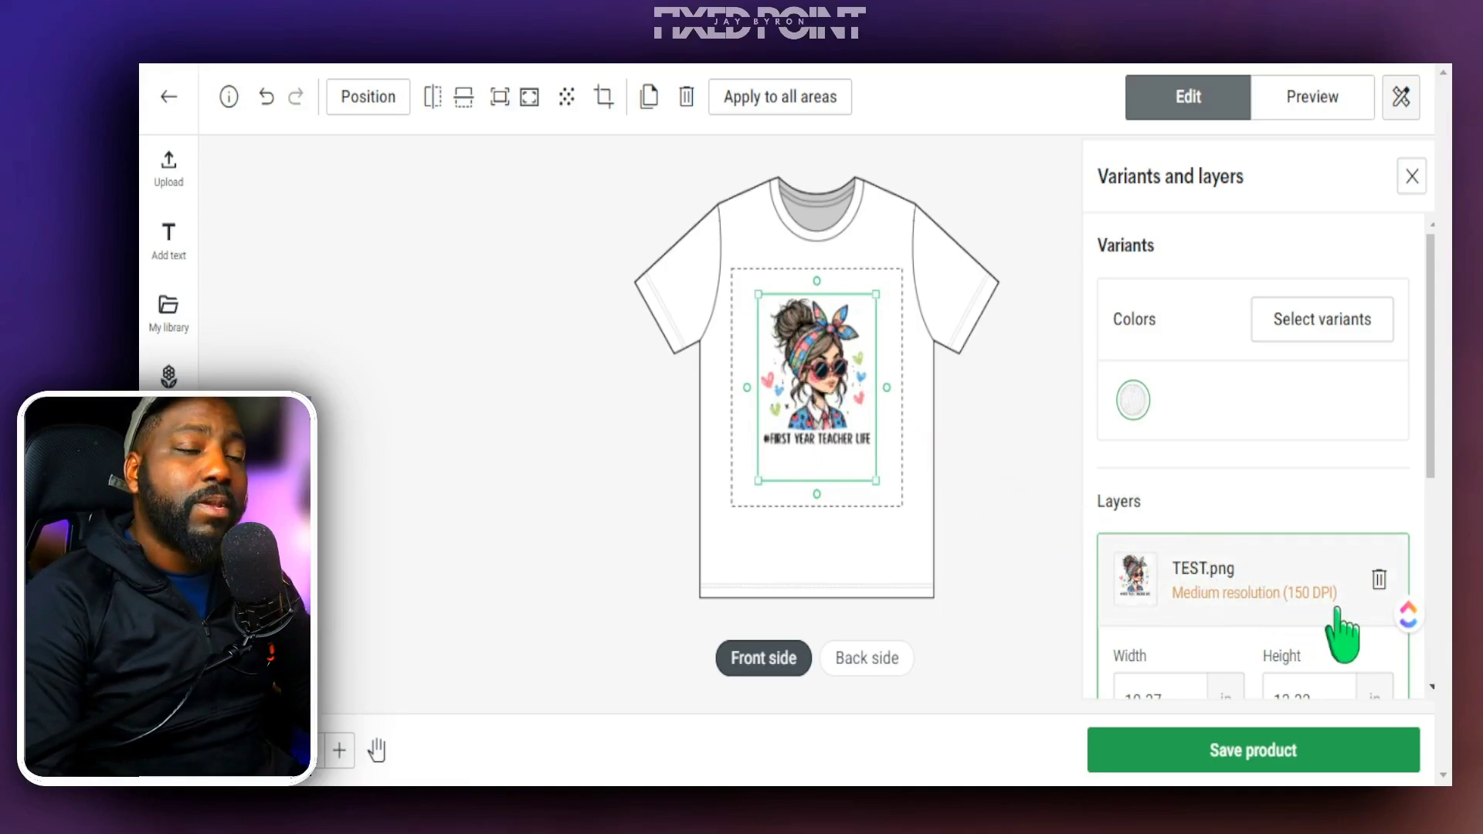
{"action": "left_click_drag", "start_coordinate": [827, 420], "coordinate": [799, 395]}
{"action": "left_click_drag", "start_coordinate": [852, 455], "coordinate": [895, 521]}
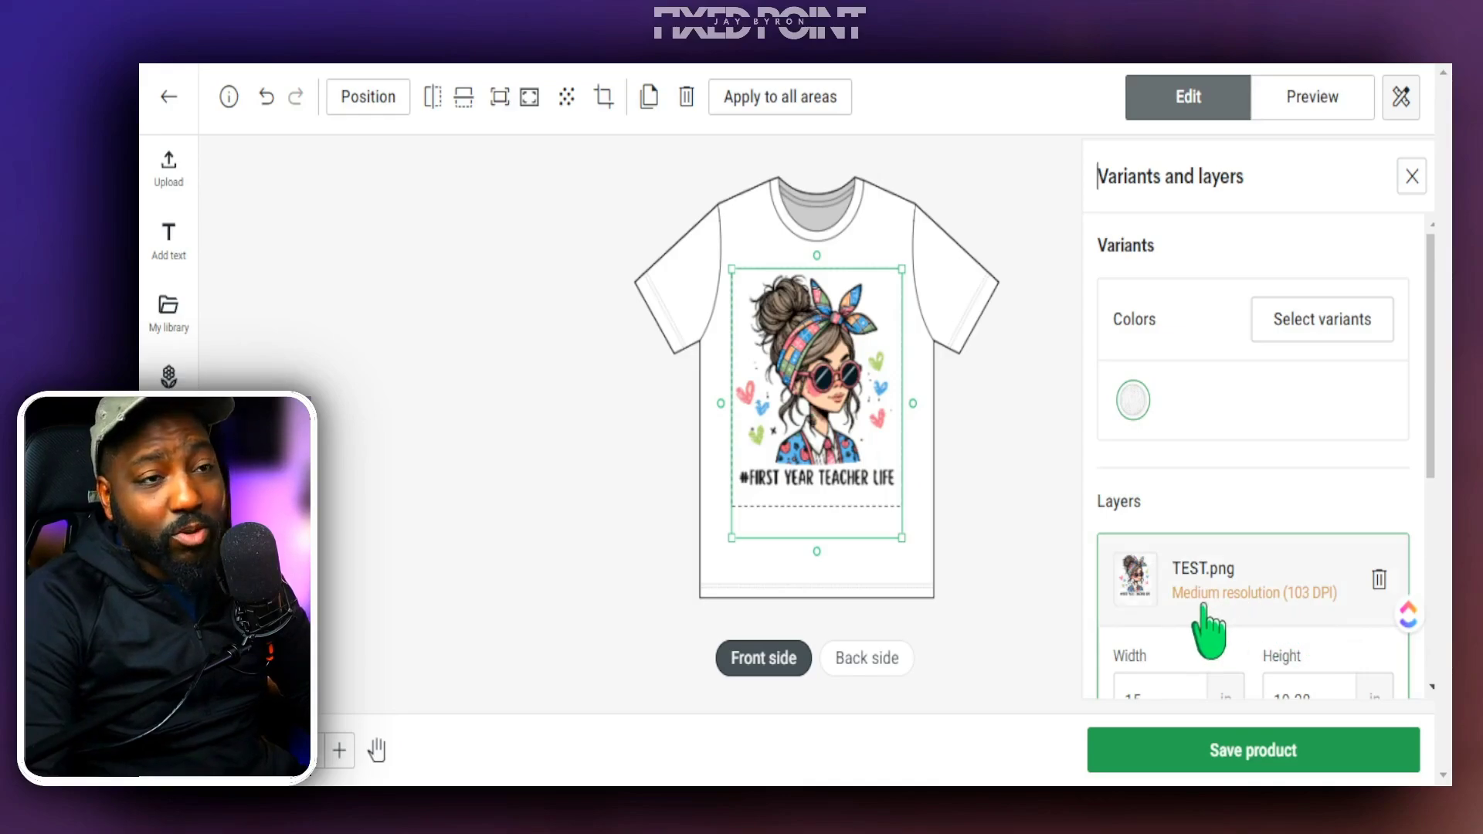
Step: Delete the TEST.png artwork and place Your paragraph text.png on the shirt front
{"action": "key", "text": "Delete"}
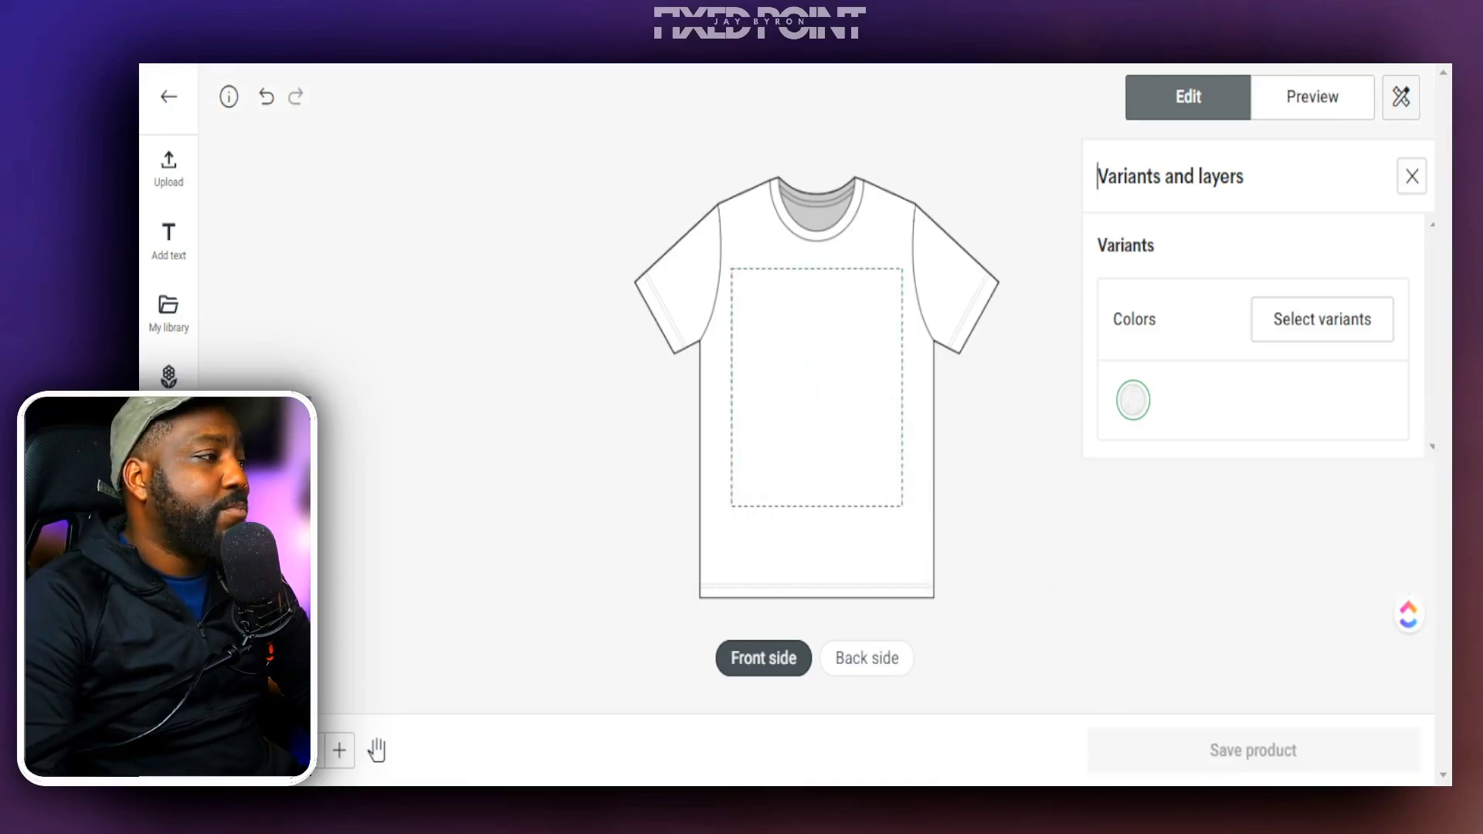
{"action": "left_click_drag", "start_coordinate": [818, 430], "coordinate": [837, 447]}
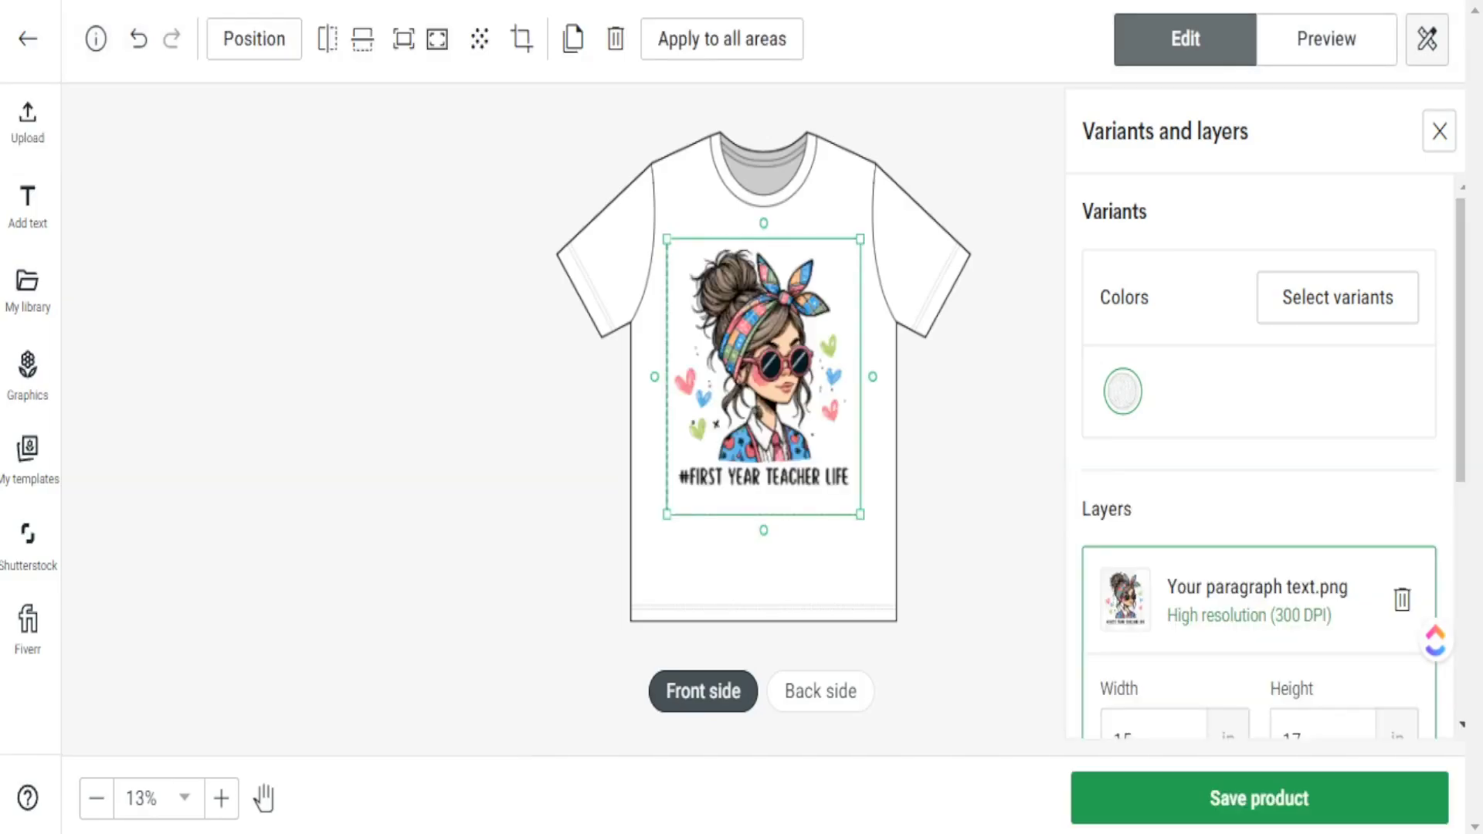
{"action": "left_click", "coordinate": [1037, 529]}
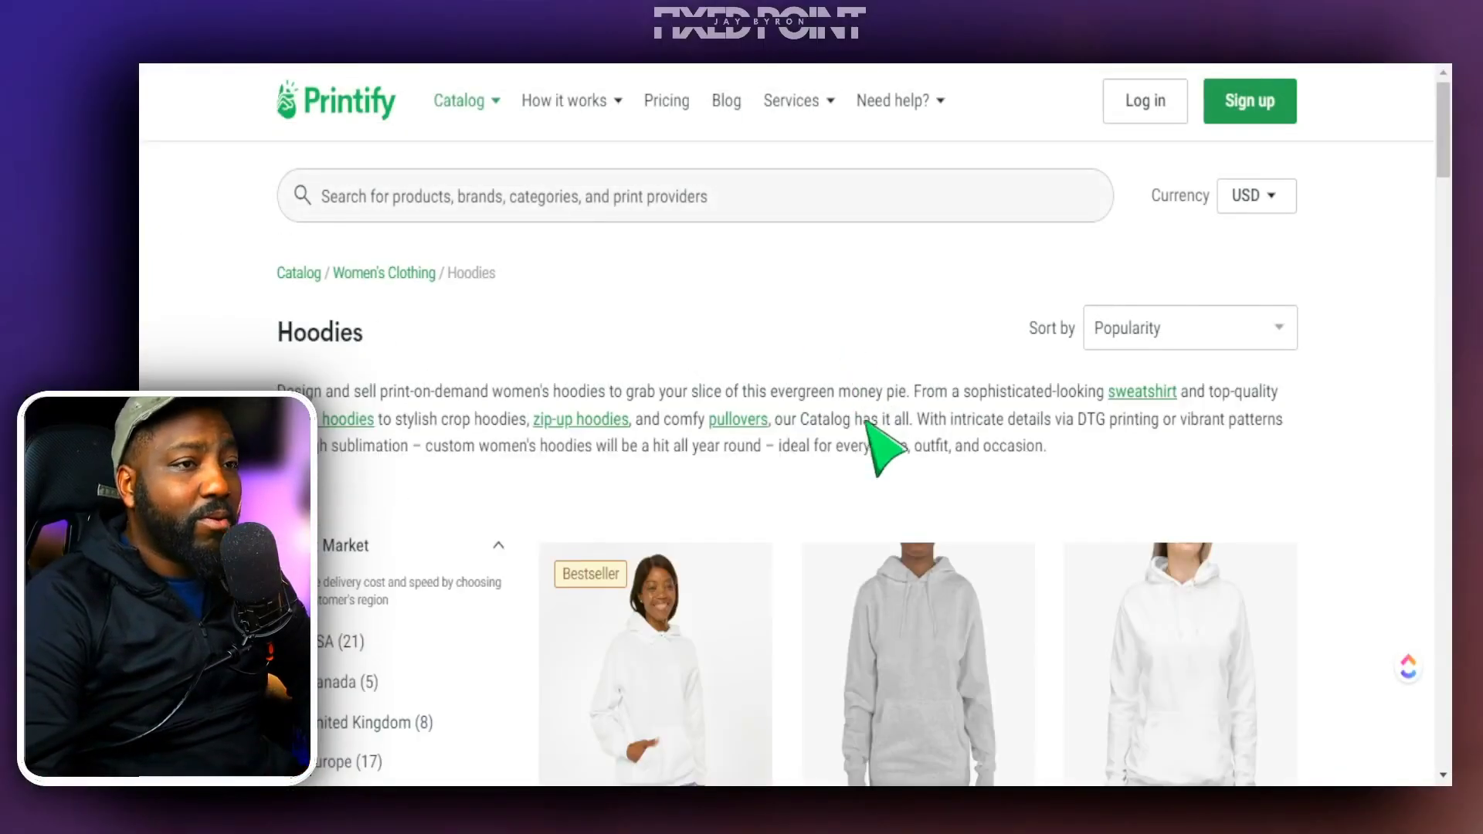
Step: Look through the women's Hoodies category in the Printify catalog
{"action": "scroll", "coordinate": [884, 440], "scroll_direction": "down", "scroll_amount": 2}
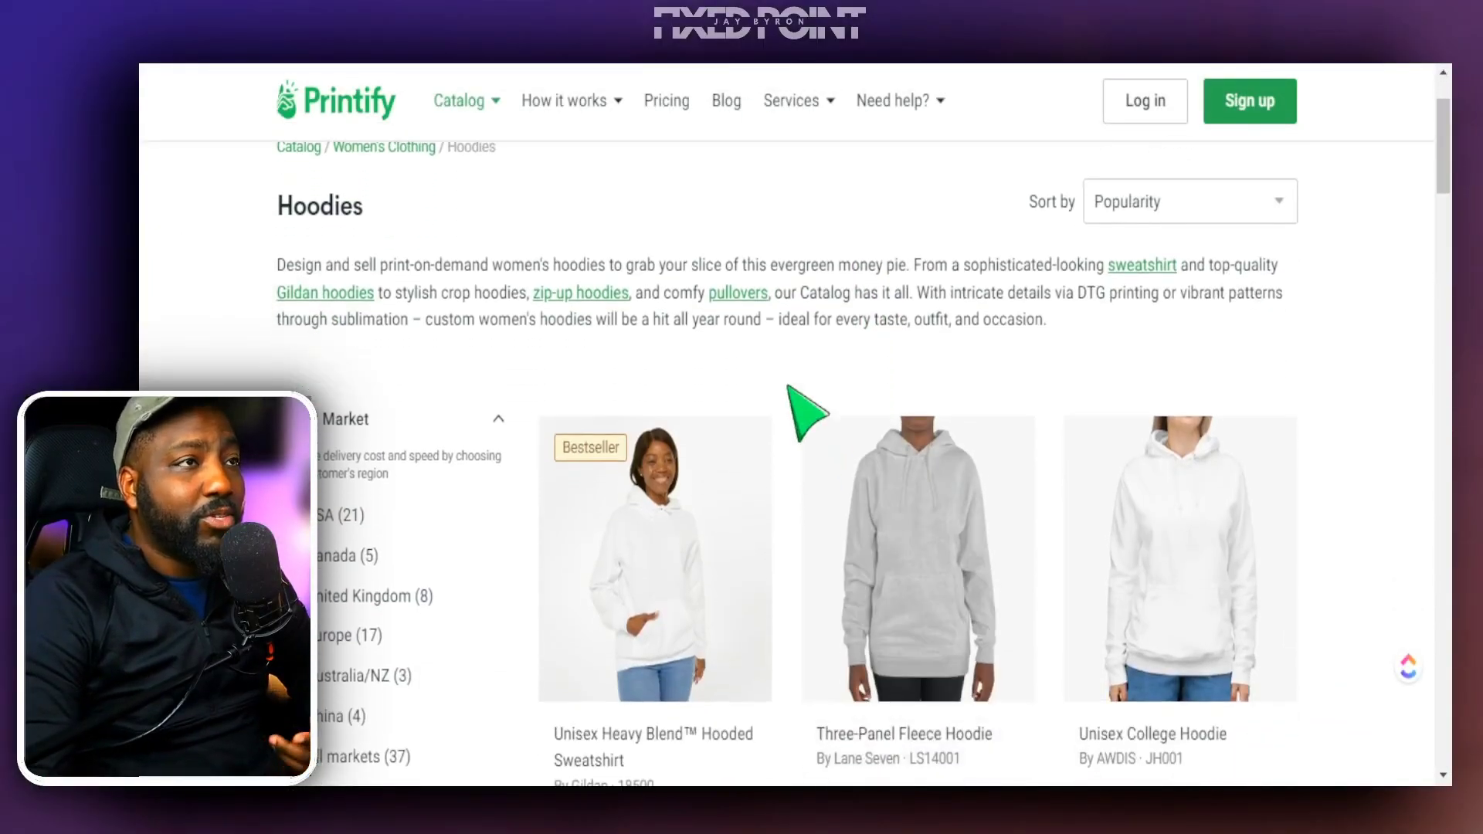